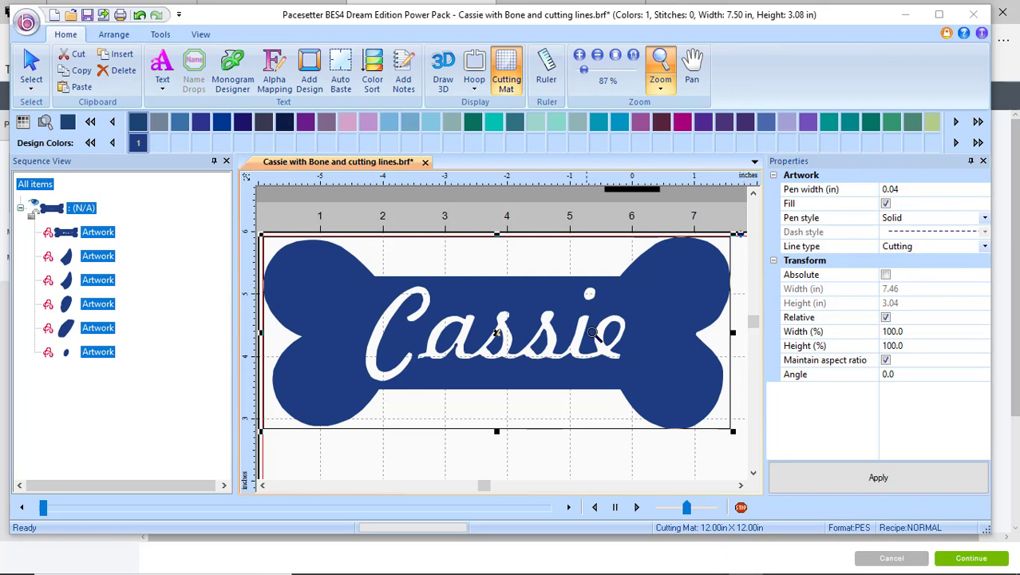
- Set the Line type of all six Cassie bone artwork pieces to Cutting and apply it
{"action": "left_click", "coordinate": [985, 246]}
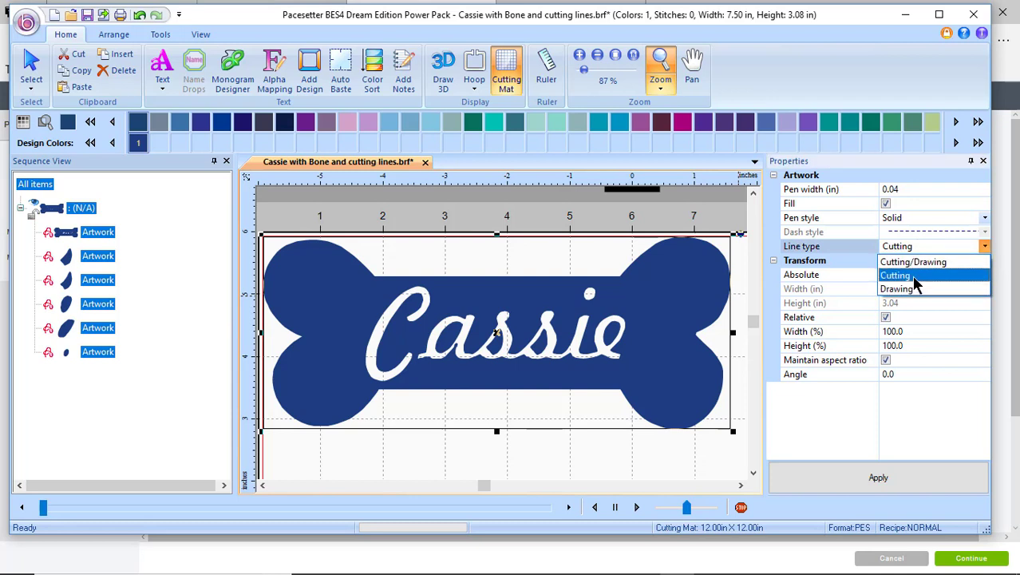
{"action": "left_click", "coordinate": [916, 280]}
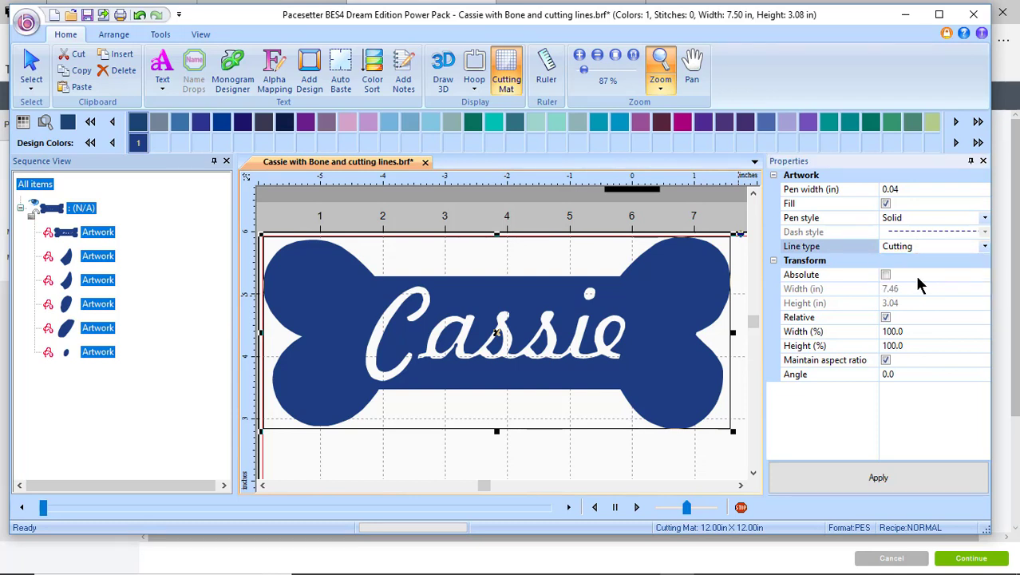
{"action": "left_click", "coordinate": [891, 482]}
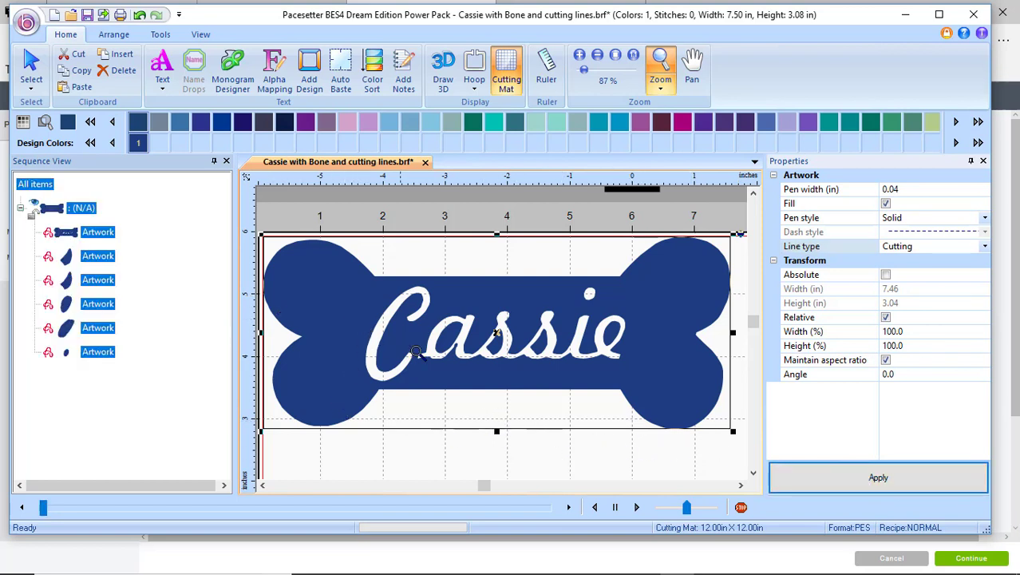
{"action": "left_click", "coordinate": [30, 26]}
{"action": "mouse_move", "coordinate": [51, 390]}
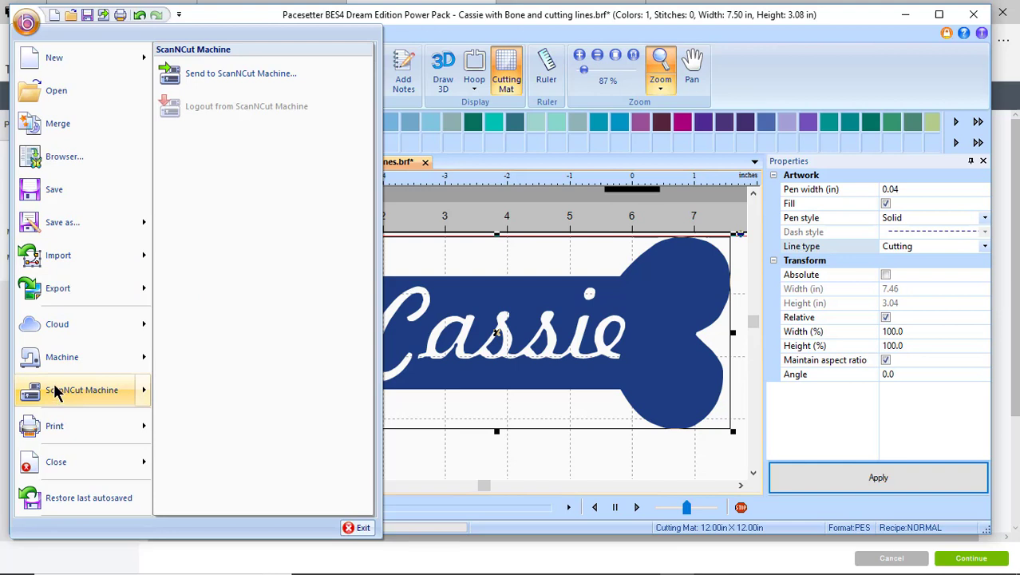
{"action": "mouse_move", "coordinate": [52, 290]}
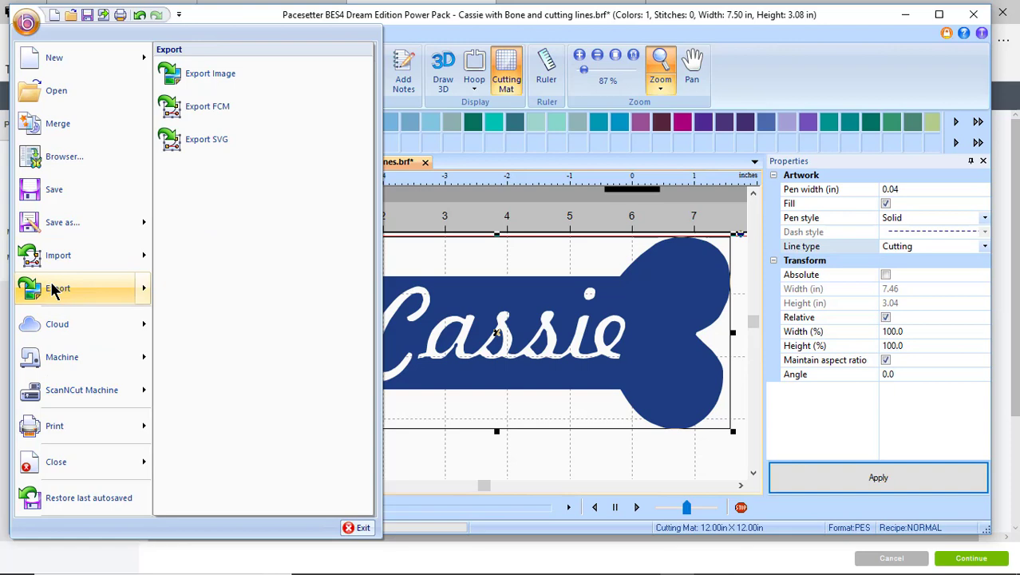
{"action": "left_click", "coordinate": [200, 144]}
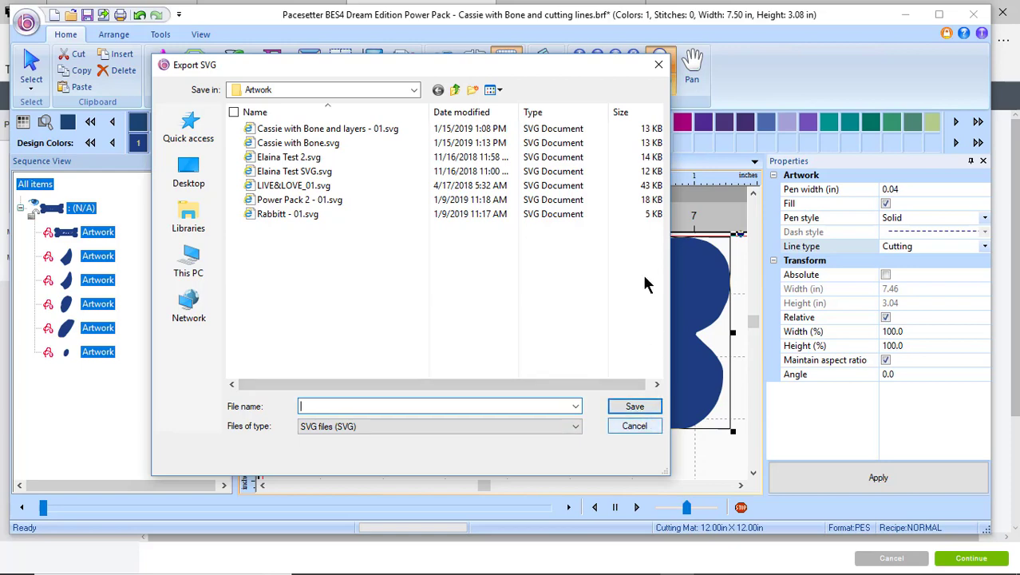
{"action": "left_click", "coordinate": [658, 67]}
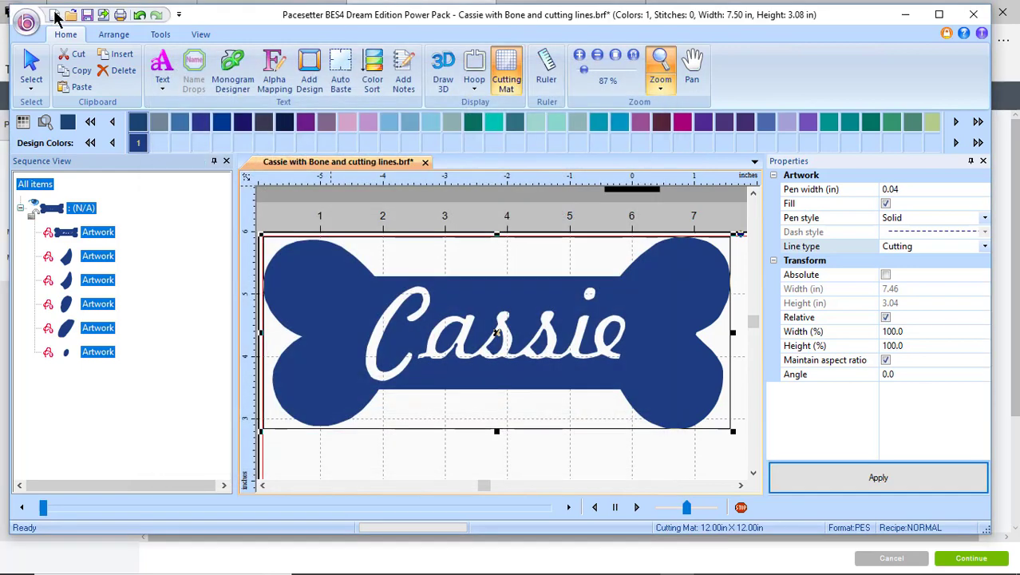
{"action": "left_click", "coordinate": [28, 25]}
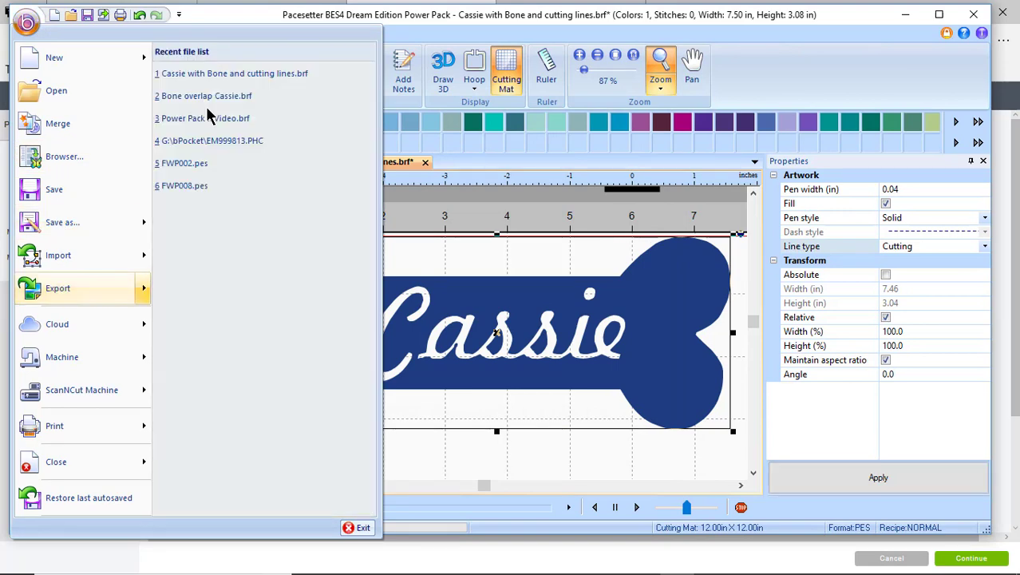
{"action": "left_click", "coordinate": [206, 107]}
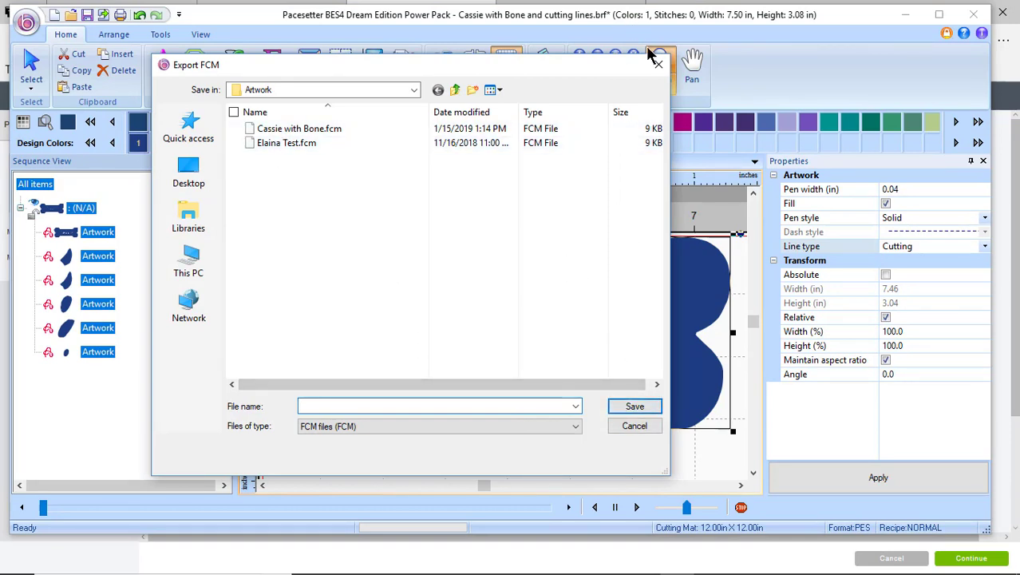
{"action": "left_click", "coordinate": [658, 64]}
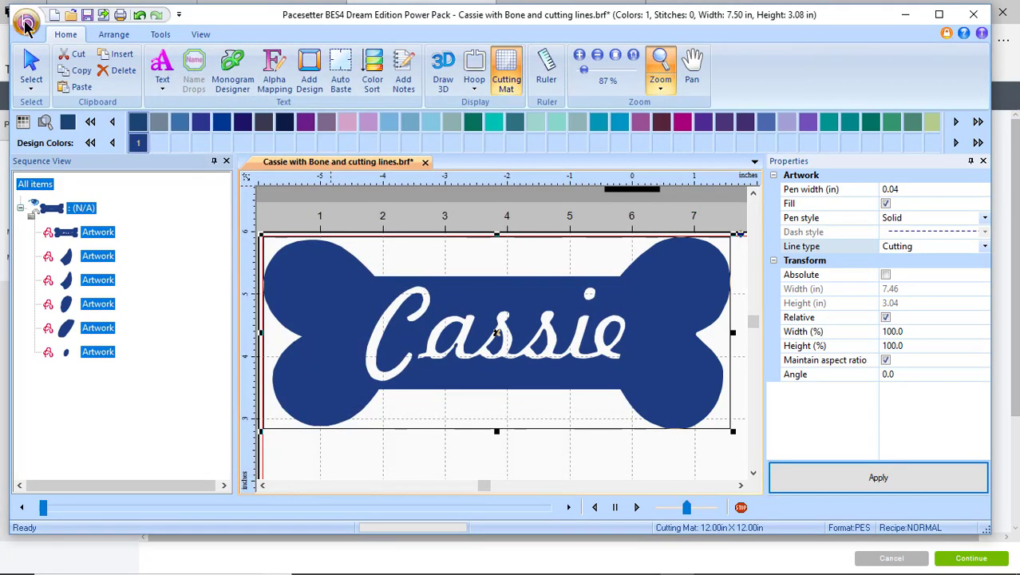
{"action": "left_click", "coordinate": [27, 24]}
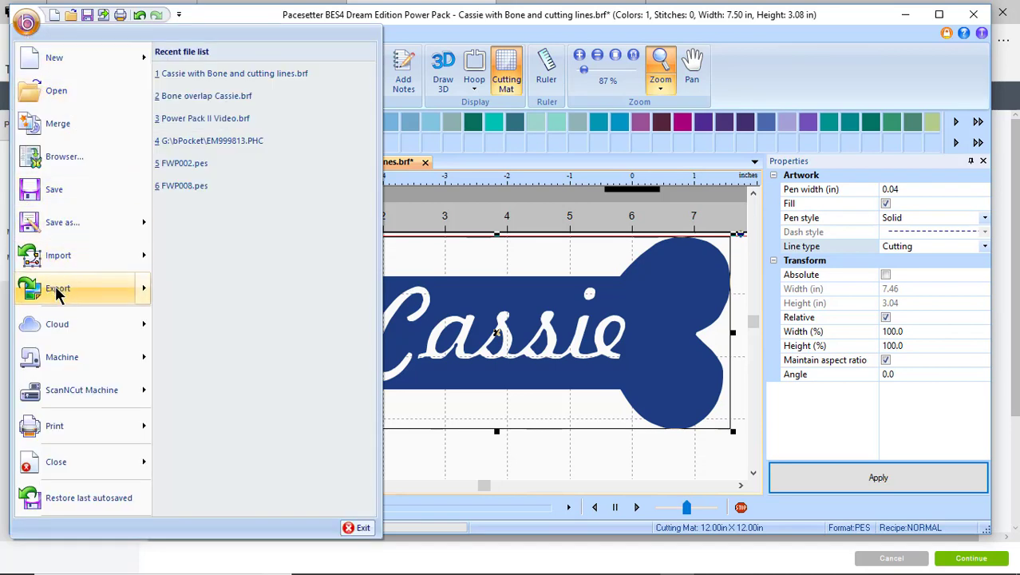
{"action": "mouse_move", "coordinate": [88, 299]}
{"action": "left_click", "coordinate": [240, 79]}
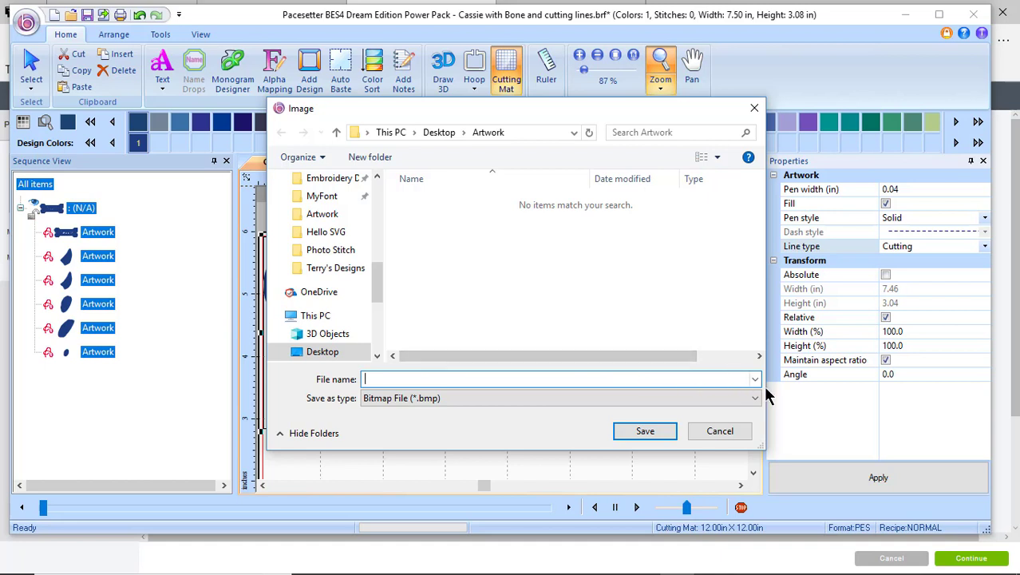
{"action": "left_click", "coordinate": [758, 402]}
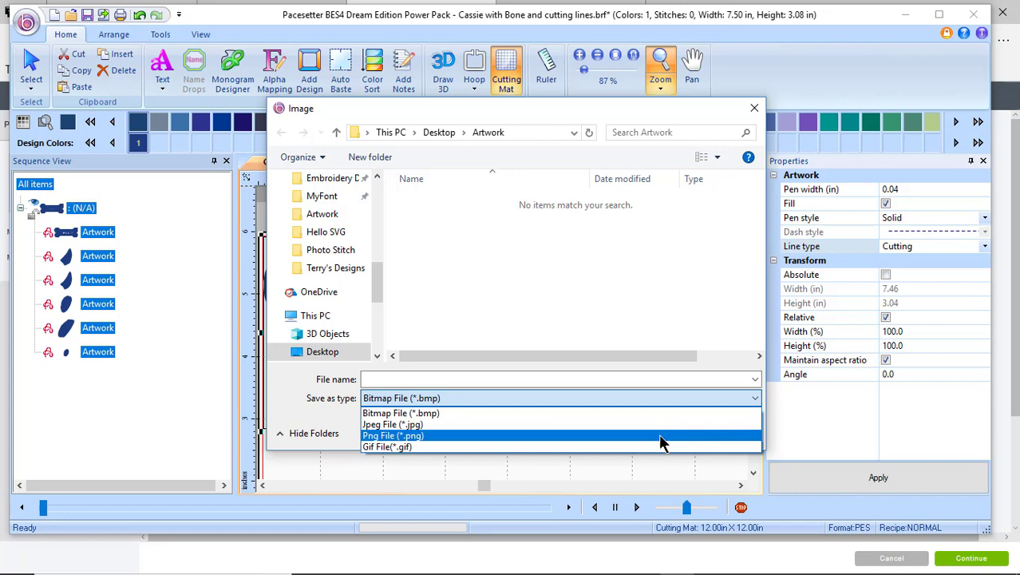
{"action": "left_click", "coordinate": [532, 436]}
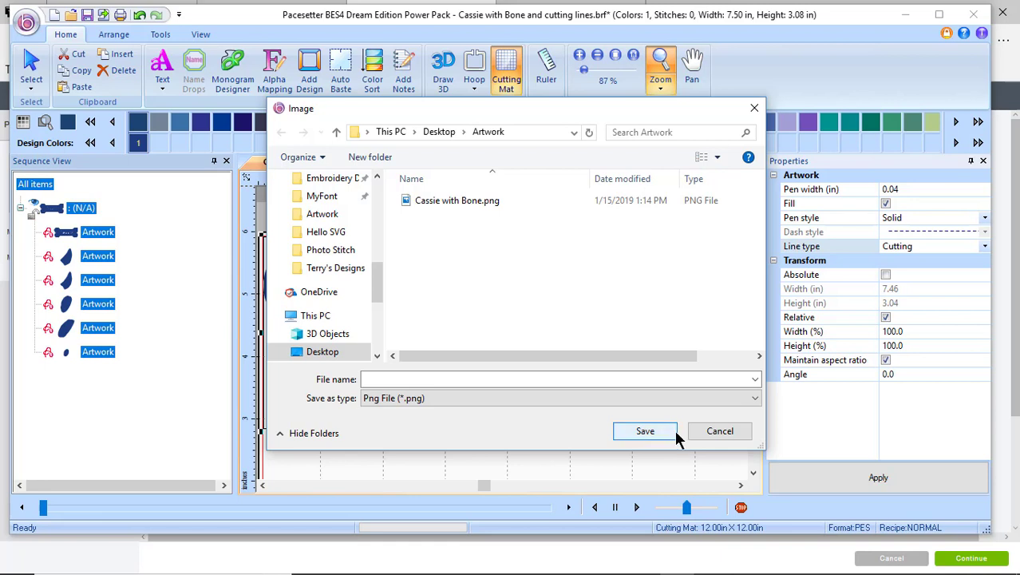
{"action": "left_click", "coordinate": [755, 108]}
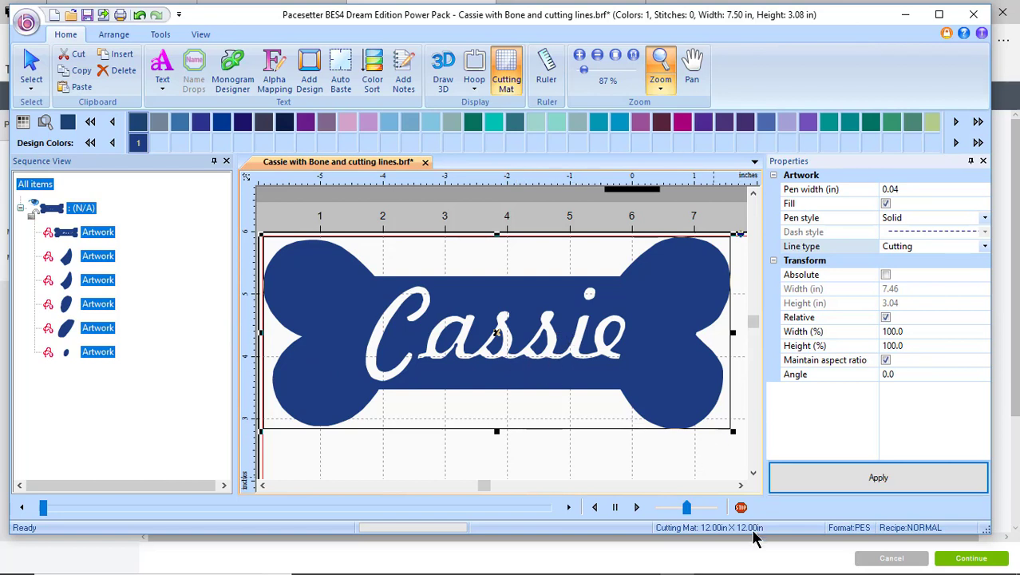
- Switch to the CanvasWorkspace browser tab and delete the old Cassie bone design from the mat
{"action": "left_click", "coordinate": [572, 557]}
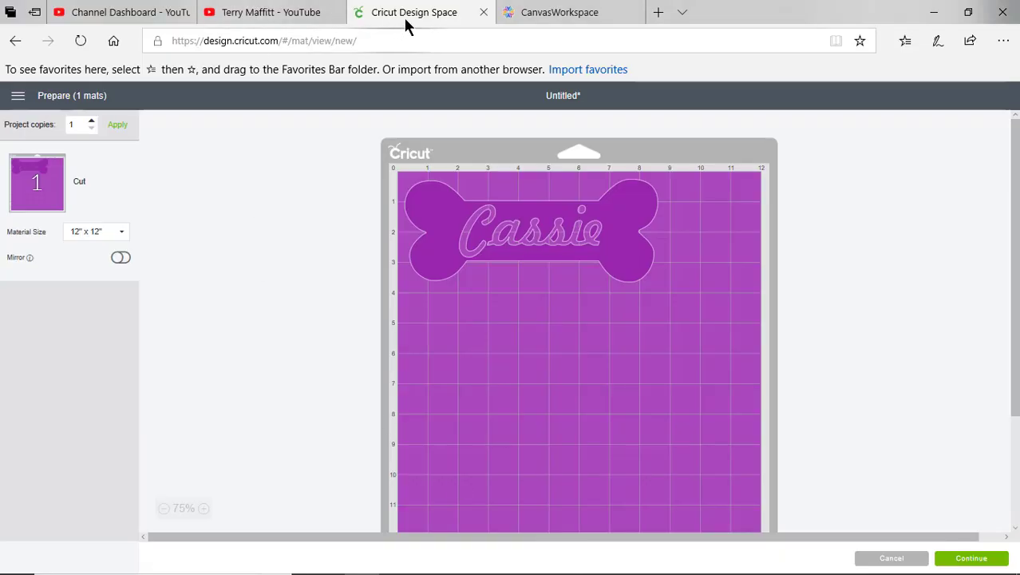
{"action": "left_click", "coordinate": [532, 14]}
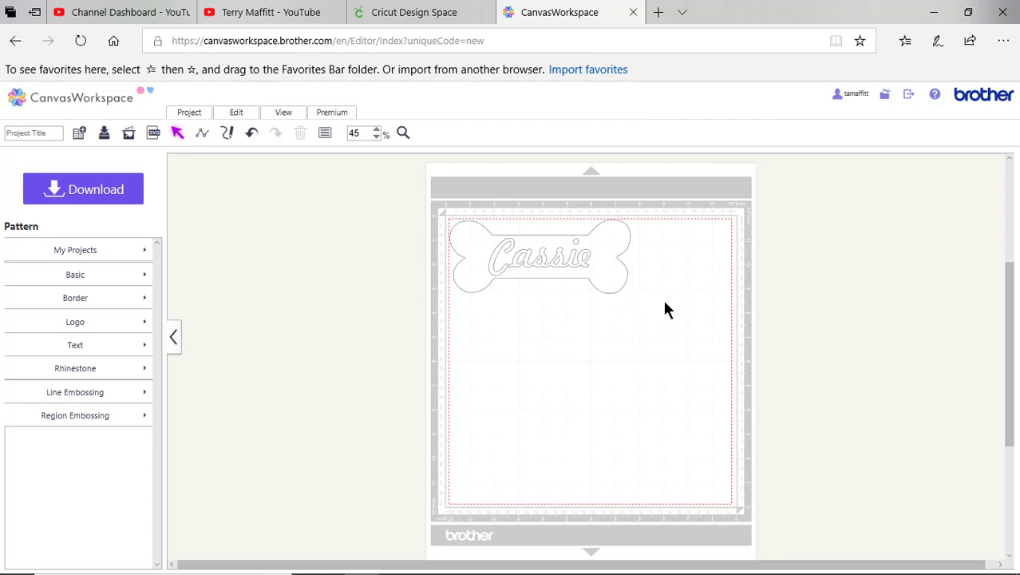
{"action": "left_click_drag", "start_coordinate": [669, 302], "coordinate": [433, 176]}
{"action": "key", "text": "Delete"}
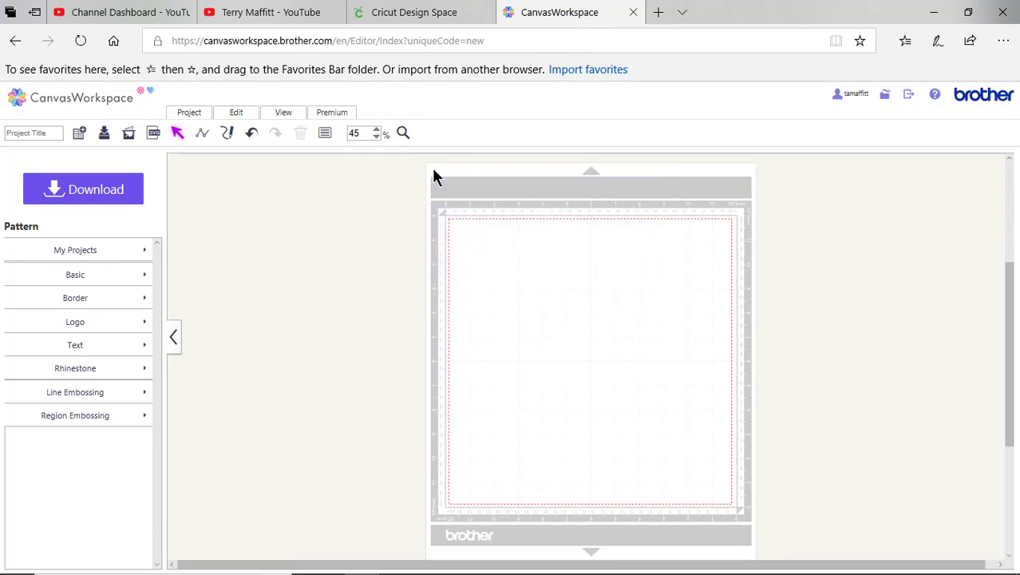
- Import Cassie with Bone.svg onto the CanvasWorkspace mat through Import SVG/DXF/FCM
{"action": "left_click", "coordinate": [154, 134]}
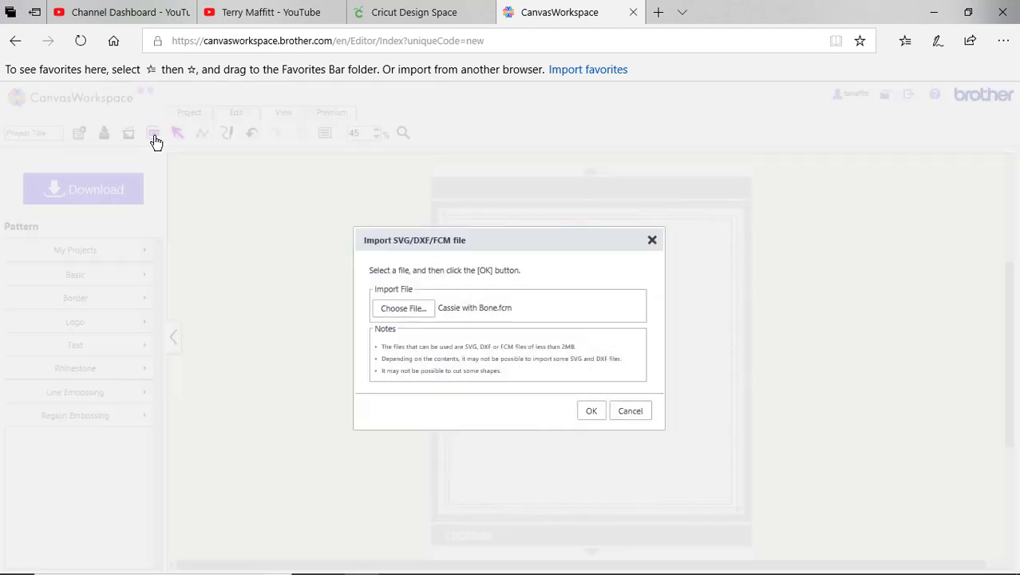
{"action": "left_click", "coordinate": [428, 313]}
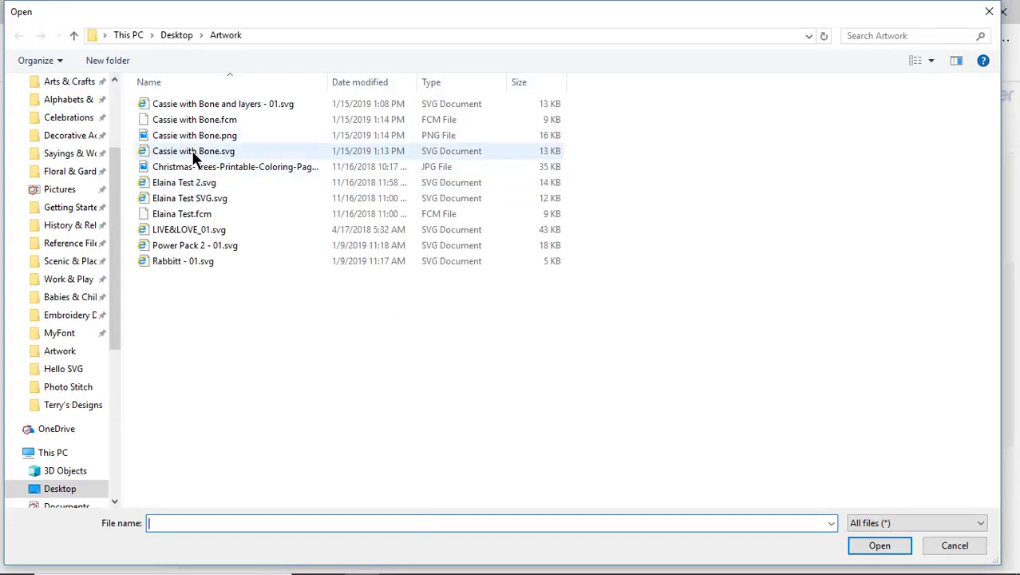
{"action": "left_click", "coordinate": [178, 151]}
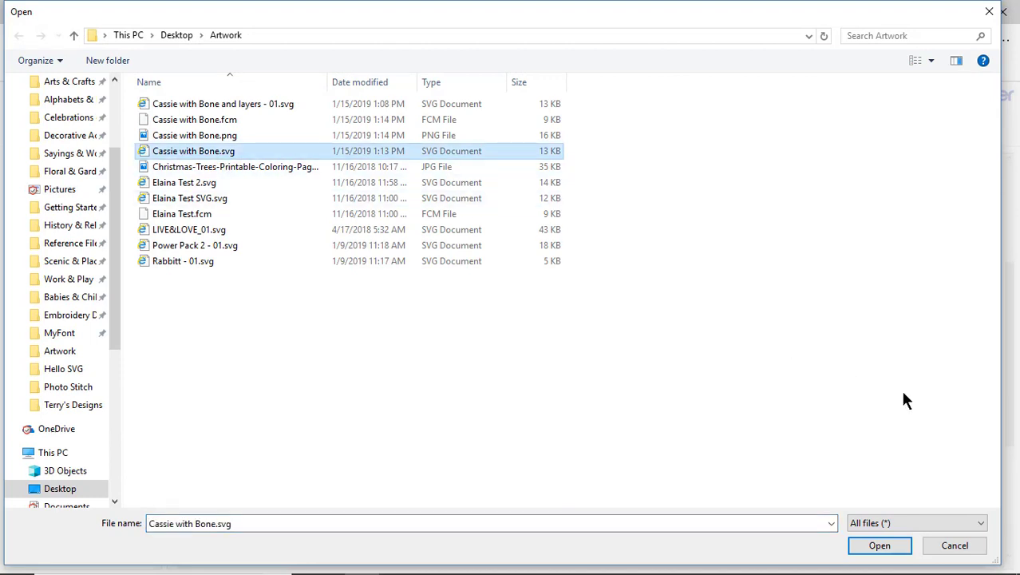
{"action": "left_click", "coordinate": [887, 549]}
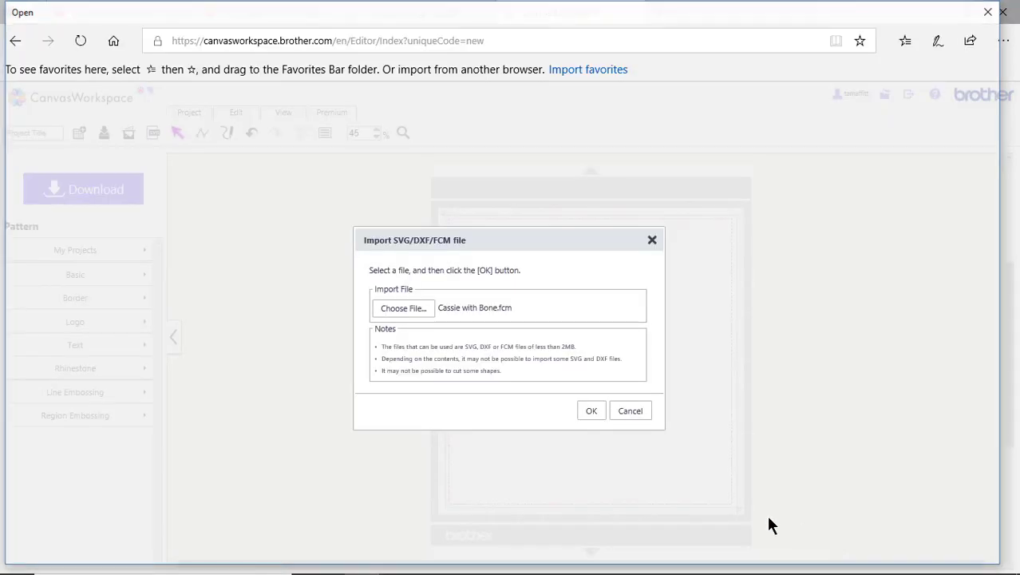
{"action": "left_click", "coordinate": [601, 414]}
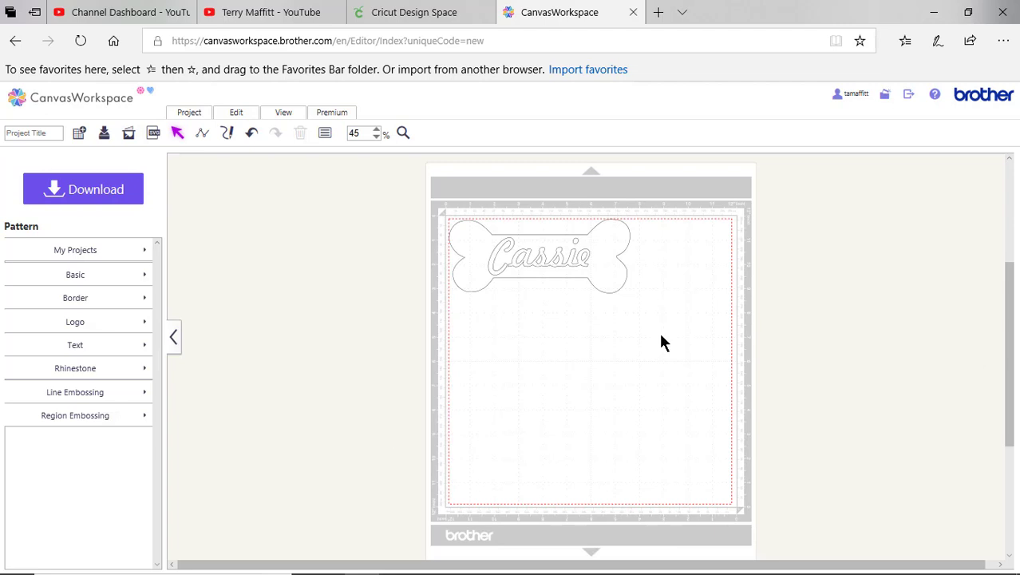
{"action": "left_click_drag", "start_coordinate": [673, 295], "coordinate": [447, 203]}
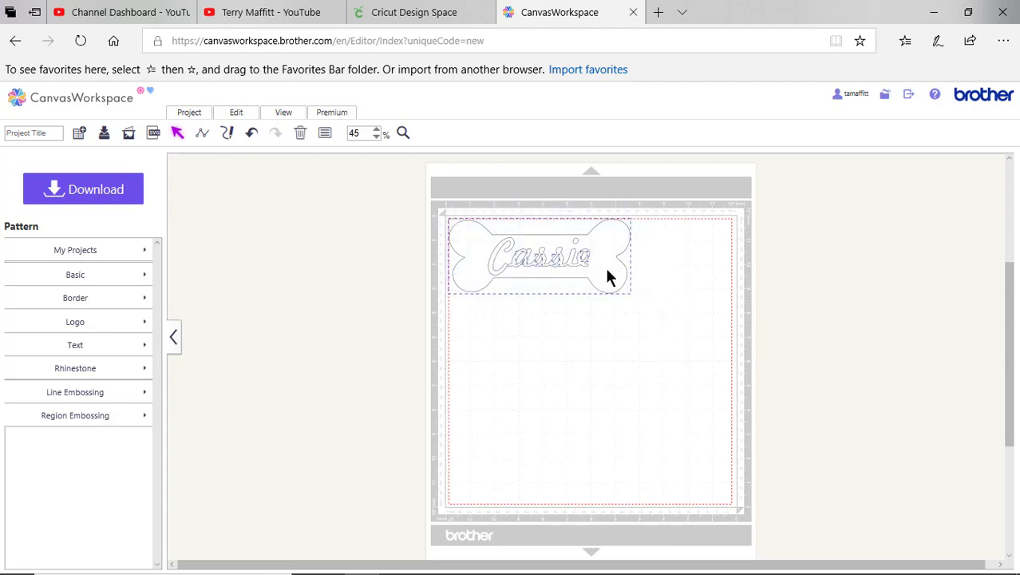
{"action": "left_click", "coordinate": [289, 115]}
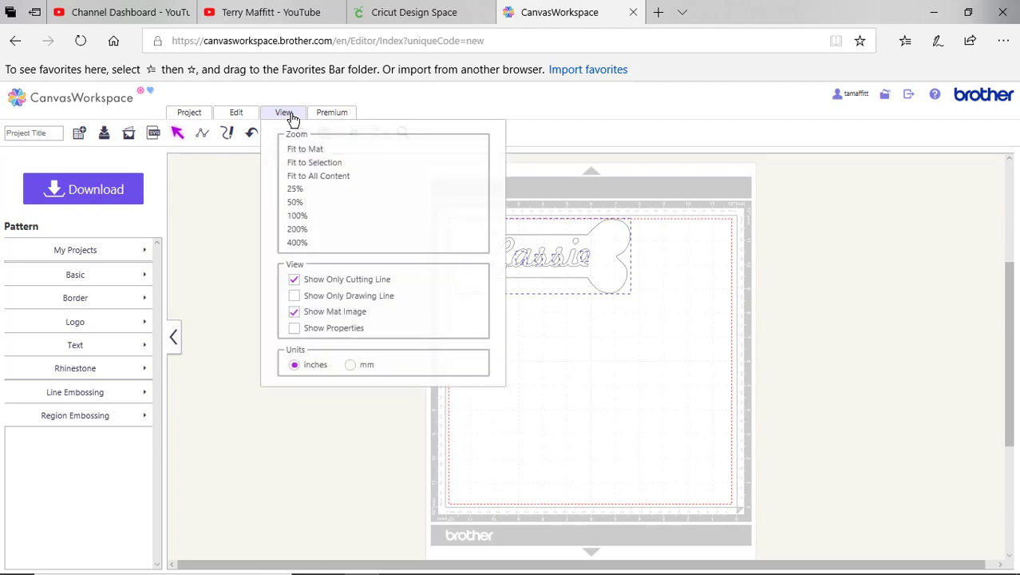
{"action": "left_click", "coordinate": [294, 281]}
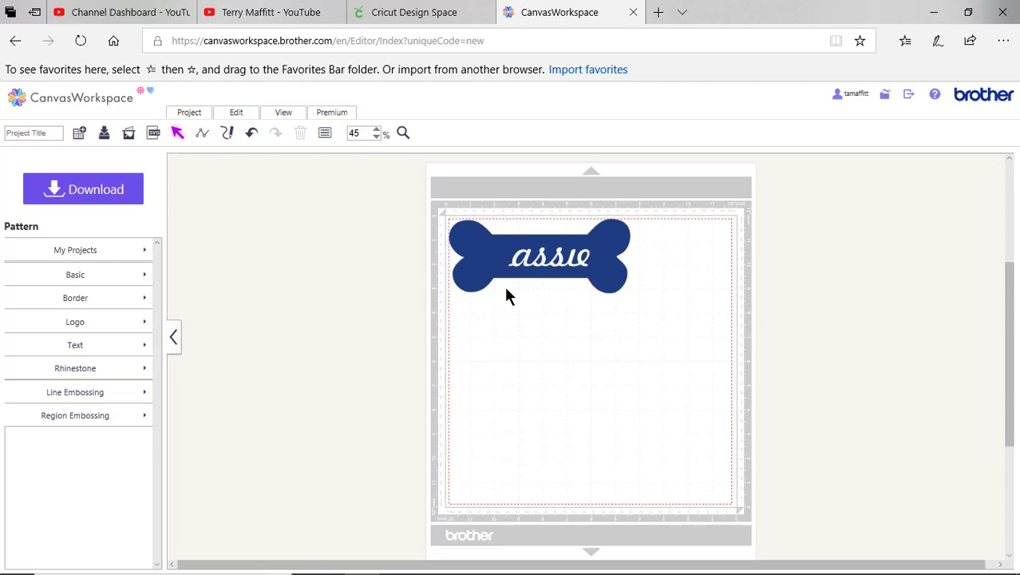
{"action": "left_click", "coordinate": [283, 115]}
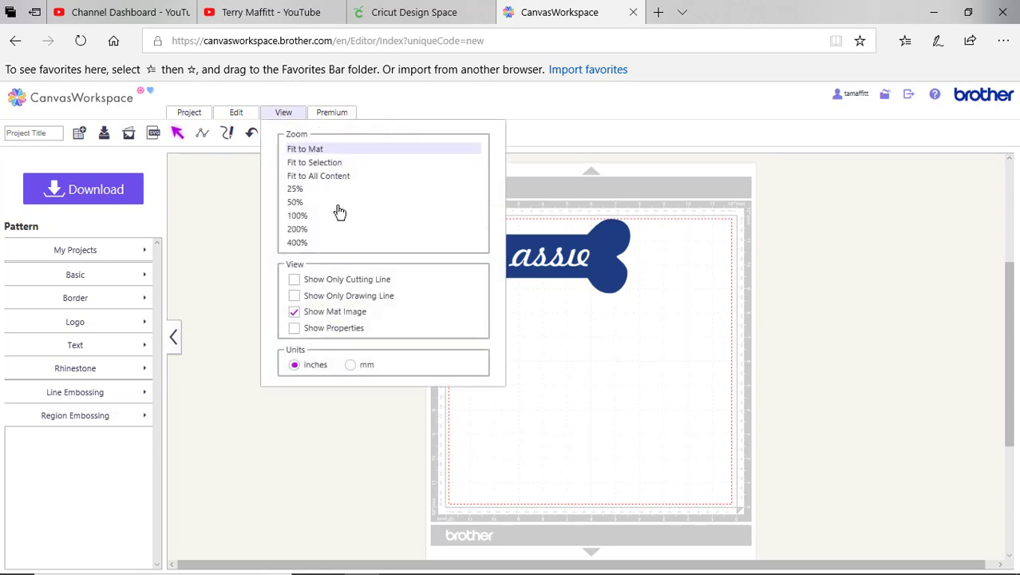
{"action": "left_click", "coordinate": [294, 295]}
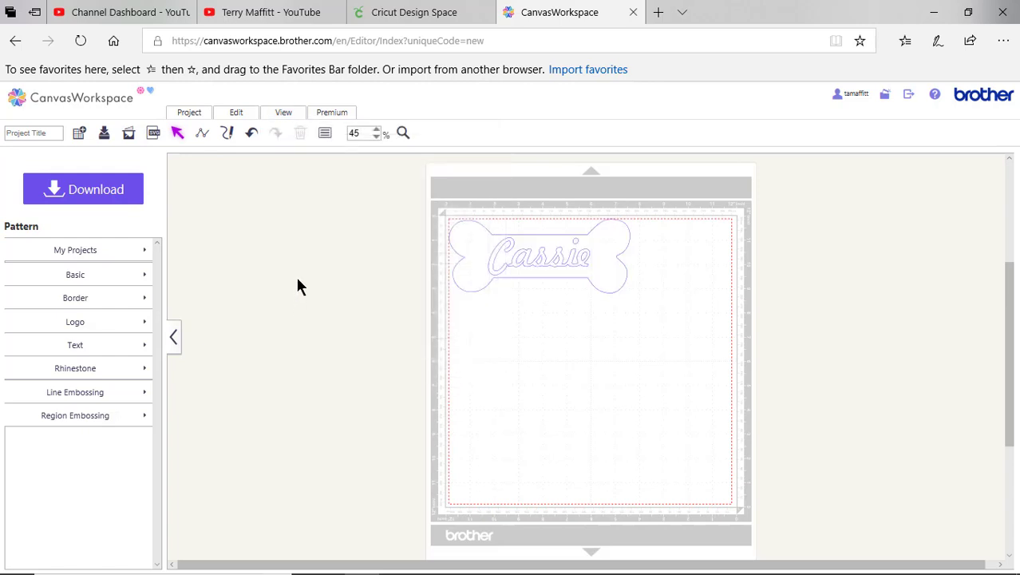
{"action": "left_click", "coordinate": [293, 116]}
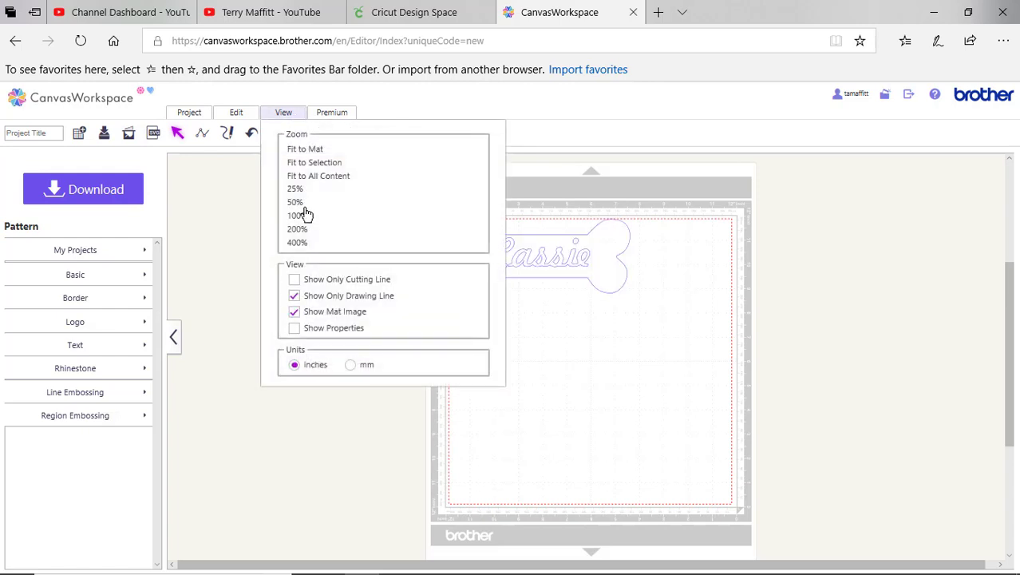
{"action": "left_click", "coordinate": [295, 294]}
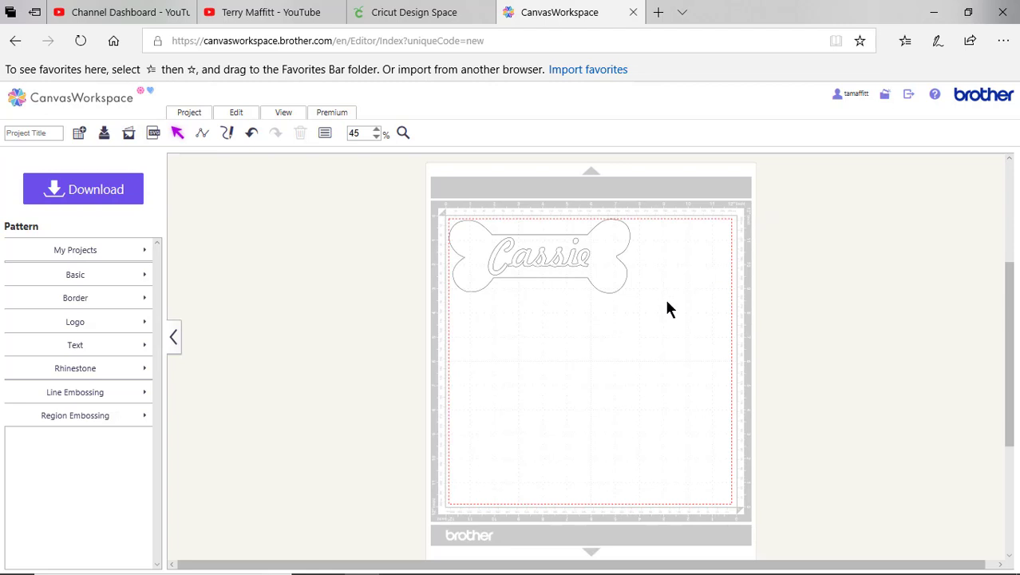
- Delete the existing bone from the mat and import Cassie with Bone.fcm in its place
{"action": "left_click_drag", "start_coordinate": [666, 299], "coordinate": [415, 189]}
{"action": "key", "text": "Delete"}
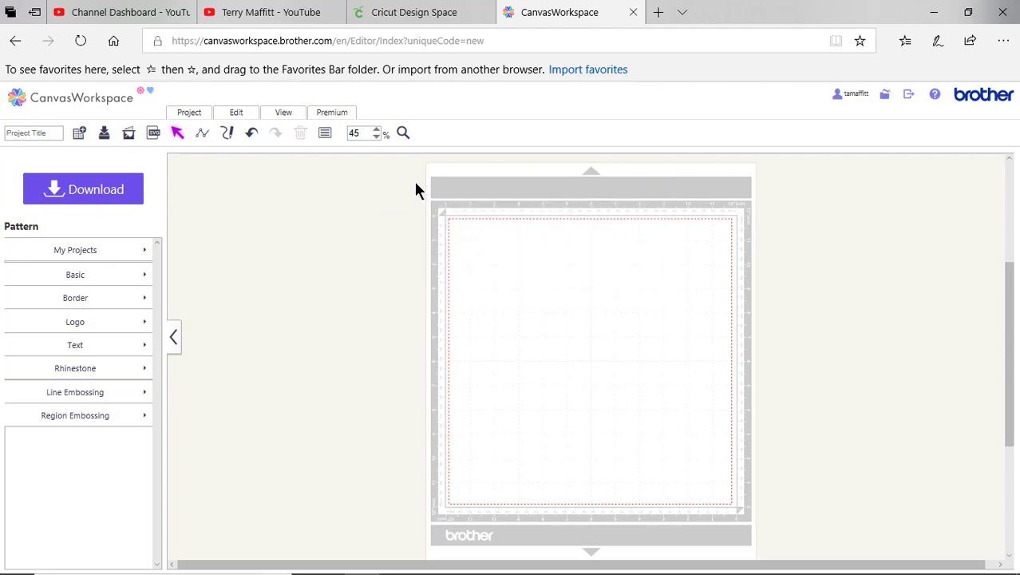
{"action": "left_click", "coordinate": [155, 134]}
{"action": "left_click", "coordinate": [428, 310]}
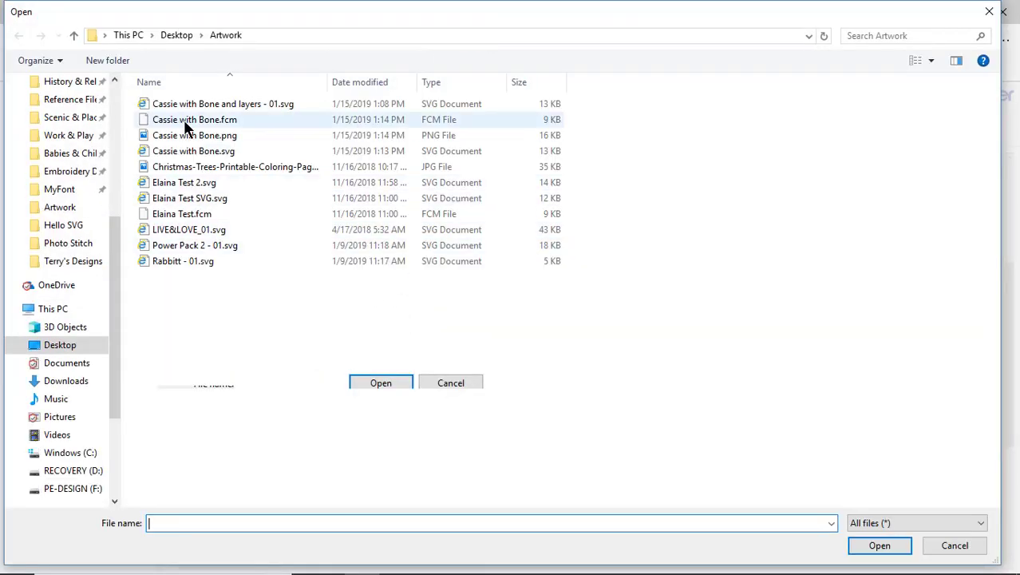
{"action": "left_click", "coordinate": [186, 121]}
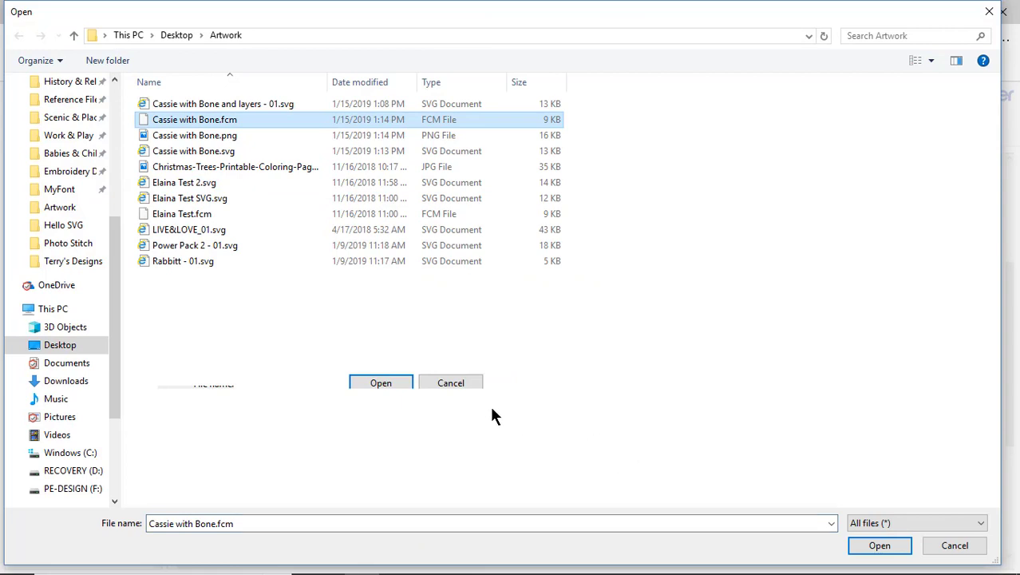
{"action": "left_click", "coordinate": [879, 545]}
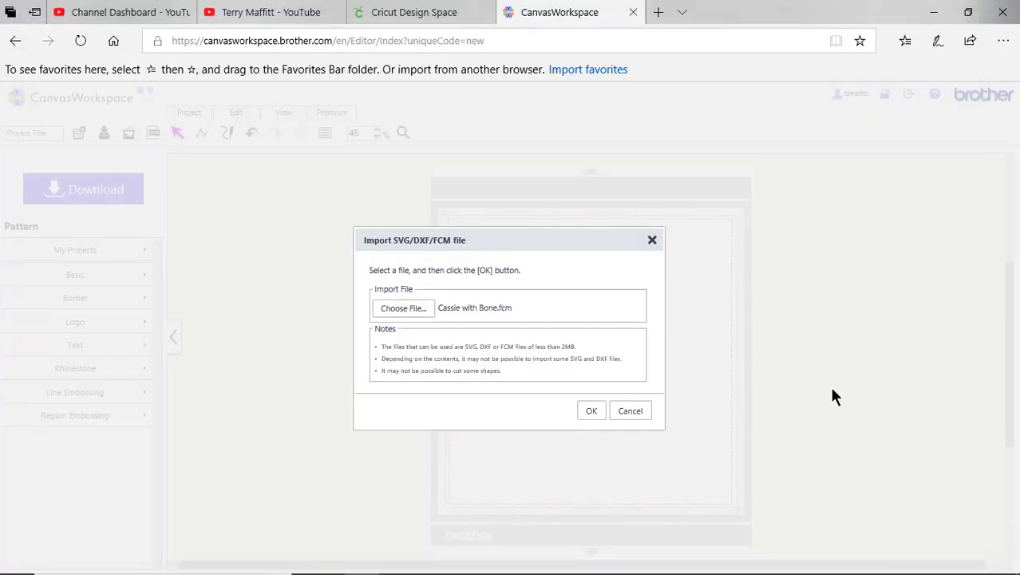
{"action": "left_click", "coordinate": [595, 411]}
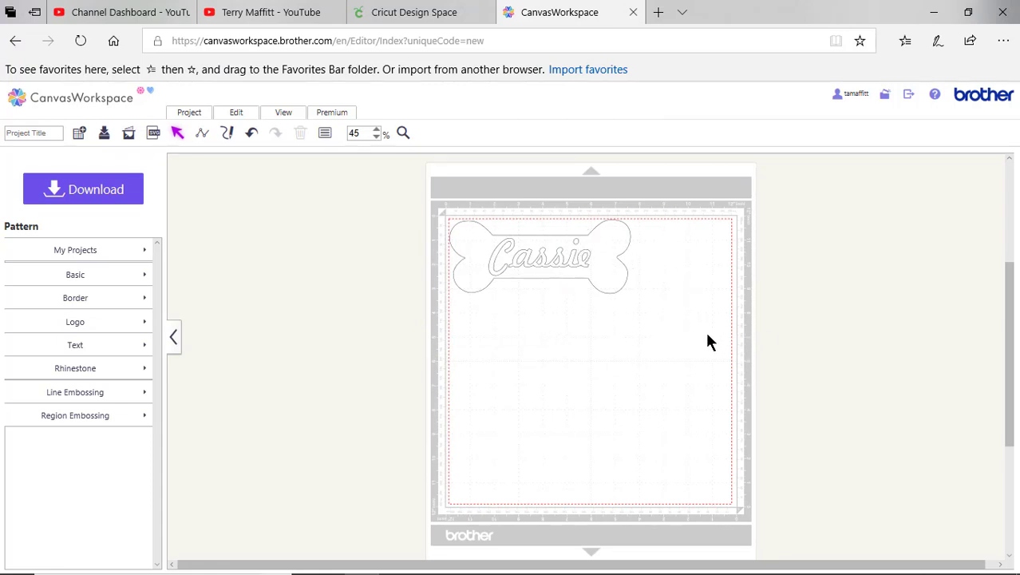
- Switch to the Cricut Design Space tab and go back from the mat preview to the canvas
{"action": "left_click", "coordinate": [455, 12]}
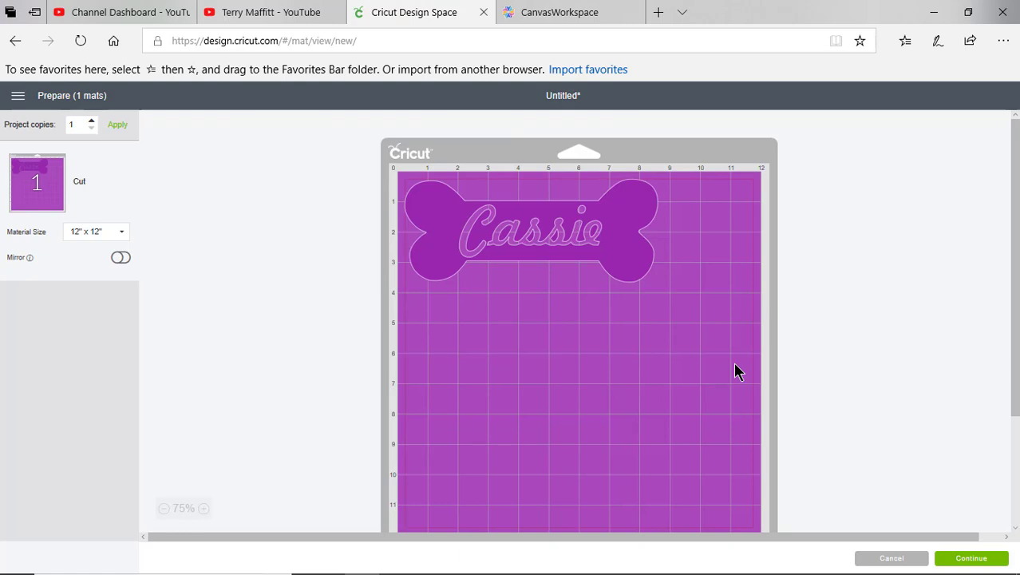
{"action": "left_click", "coordinate": [18, 44]}
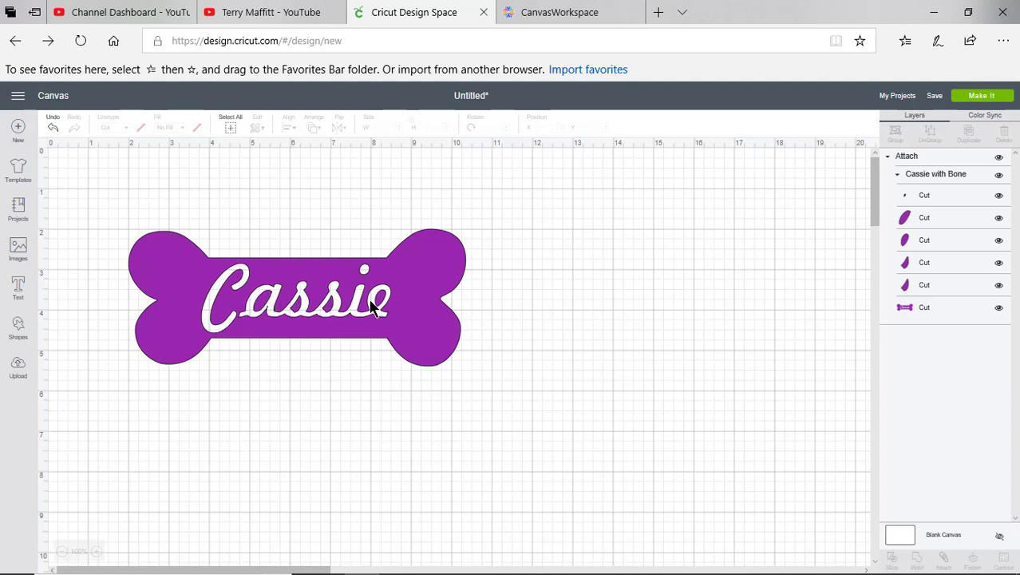
- Detach the Cassie bone's six layers, preview the scattered pieces with Make It, then return
{"action": "left_click_drag", "start_coordinate": [77, 193], "coordinate": [560, 402]}
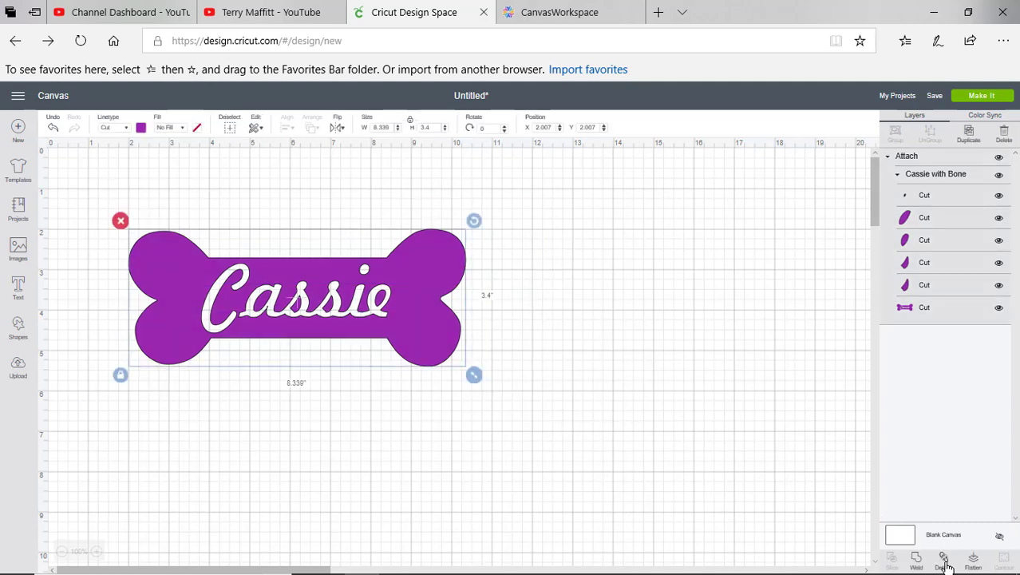
{"action": "left_click", "coordinate": [945, 565]}
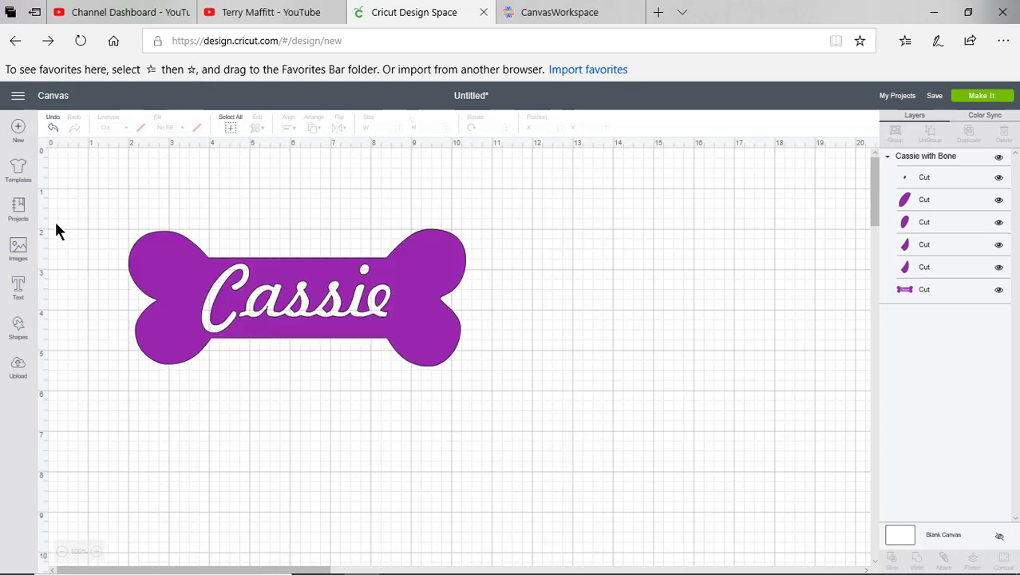
{"action": "left_click_drag", "start_coordinate": [105, 204], "coordinate": [535, 426]}
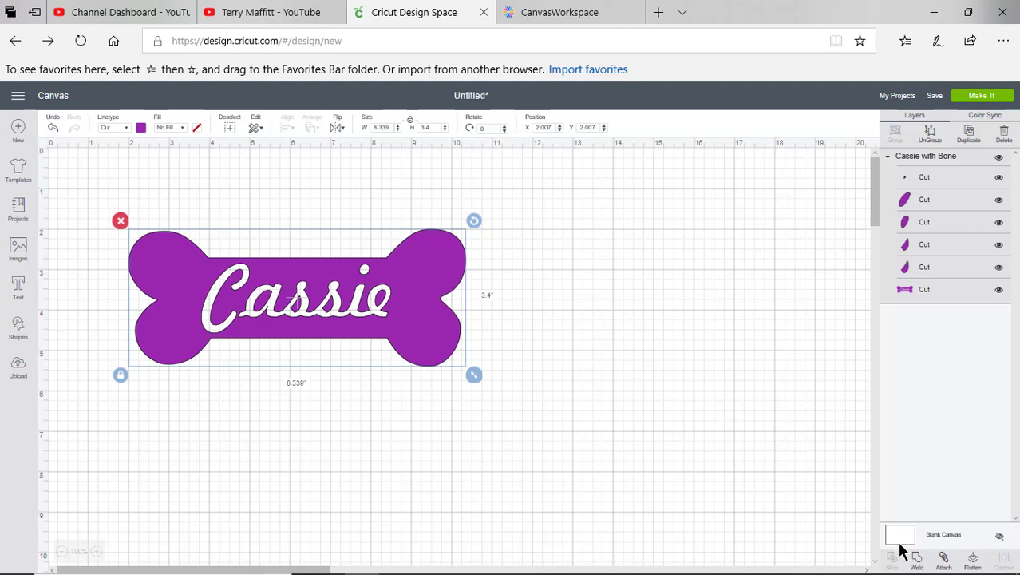
{"action": "left_click", "coordinate": [997, 102]}
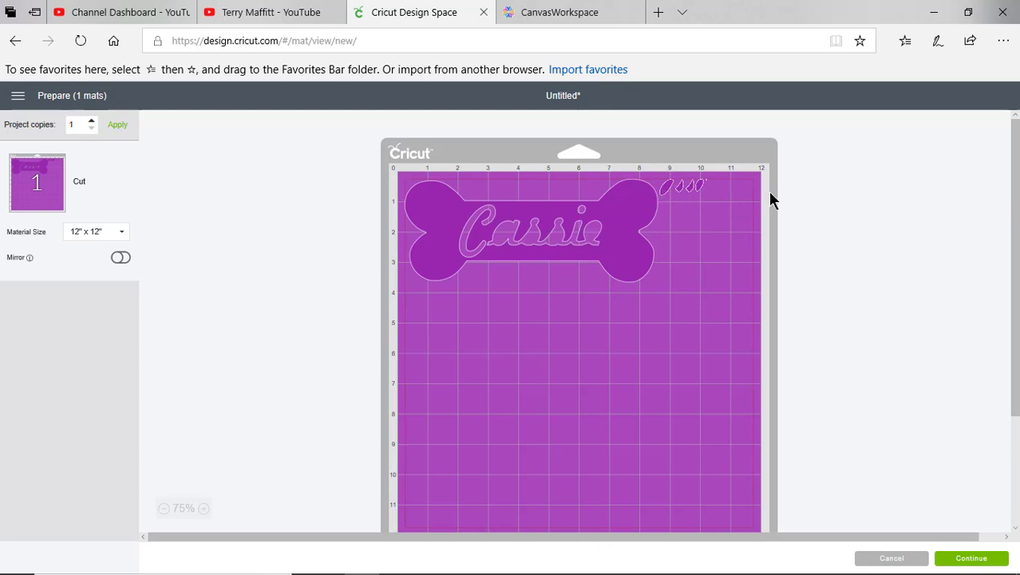
{"action": "left_click", "coordinate": [17, 41]}
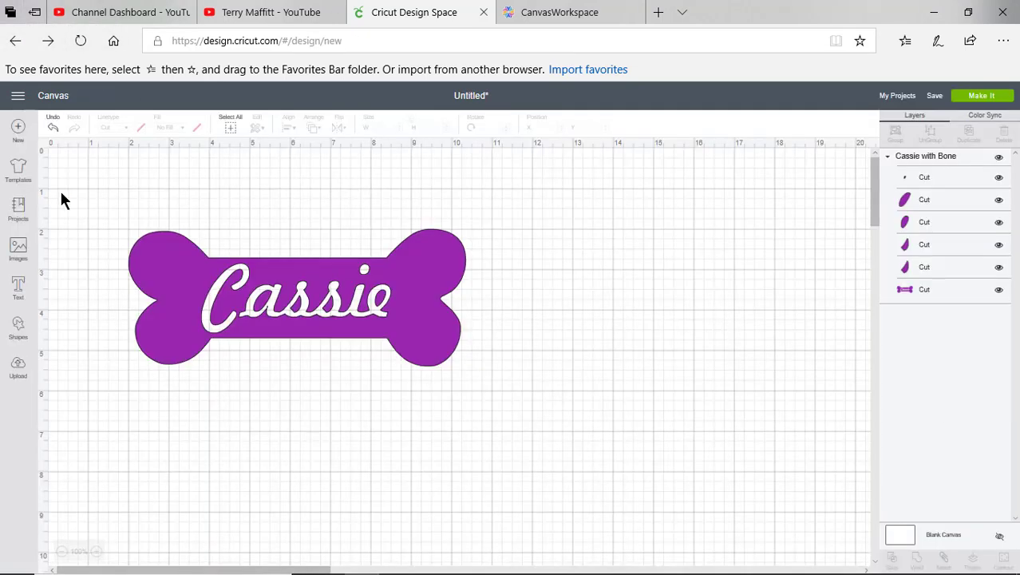
- Reattach the Cassie bone's layers, confirm the mat preview, and return to the canvas
{"action": "left_click_drag", "start_coordinate": [112, 208], "coordinate": [519, 404]}
{"action": "left_click", "coordinate": [943, 559]}
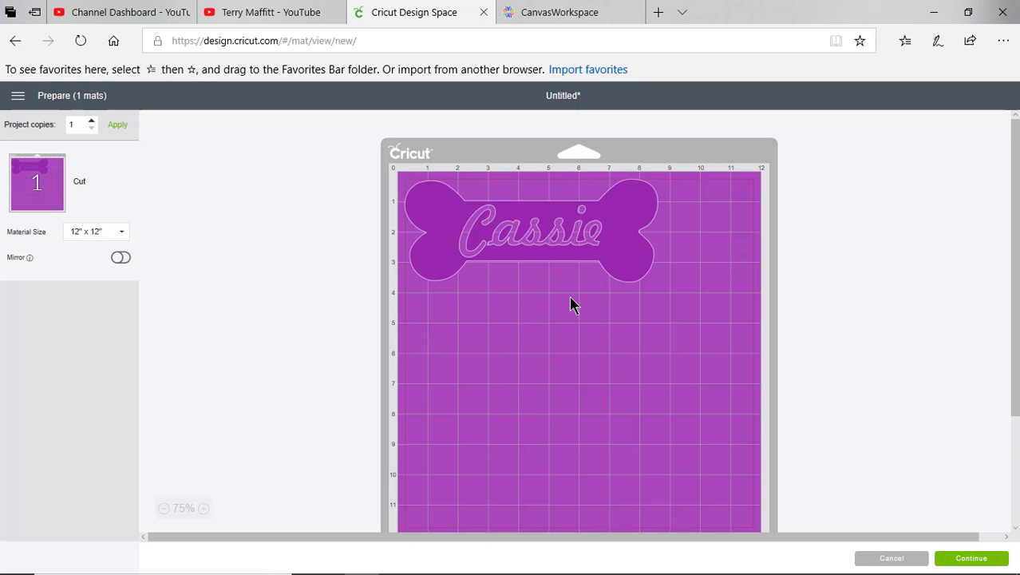
{"action": "left_click", "coordinate": [16, 40]}
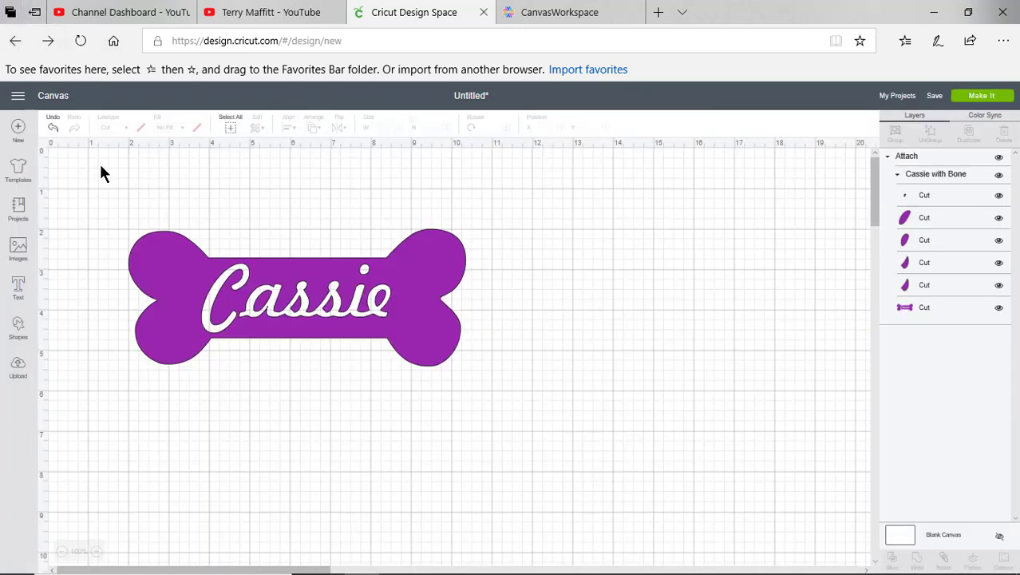
- Clear the canvas and upload Cassie with Bone.svg as a new image
{"action": "left_click_drag", "start_coordinate": [100, 164], "coordinate": [637, 433]}
{"action": "key", "text": "Delete"}
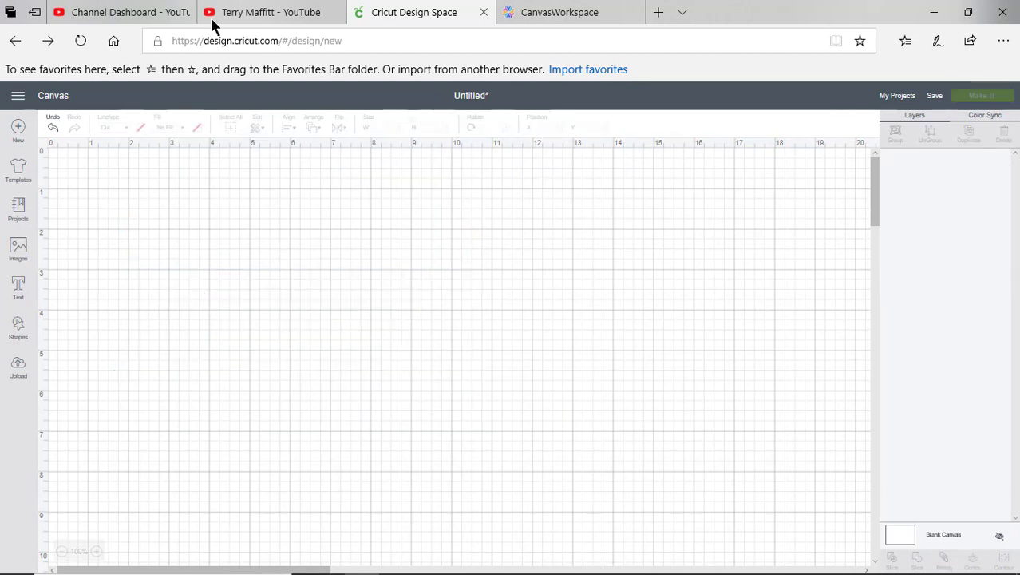
{"action": "left_click", "coordinate": [44, 375]}
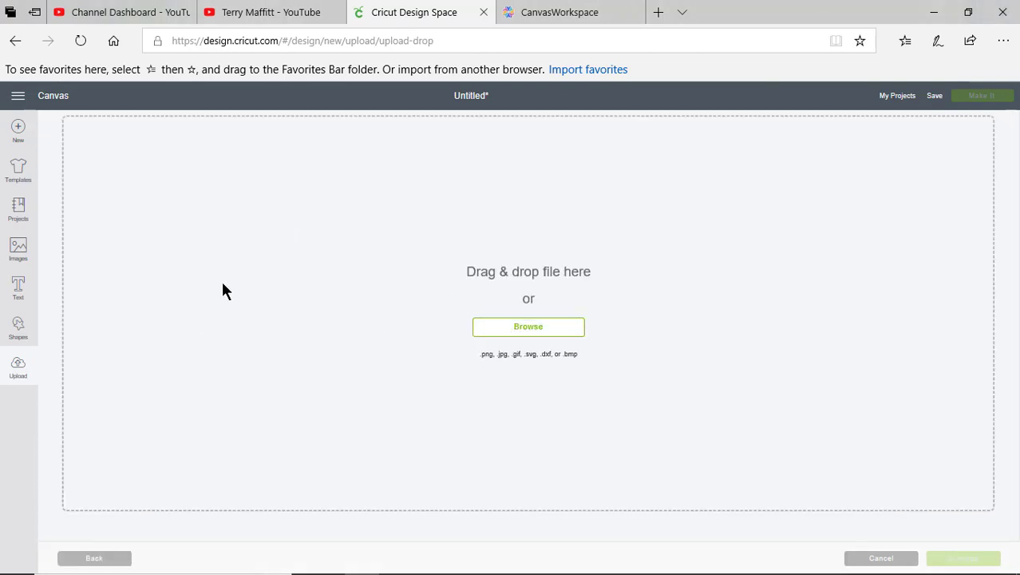
{"action": "left_click", "coordinate": [271, 266]}
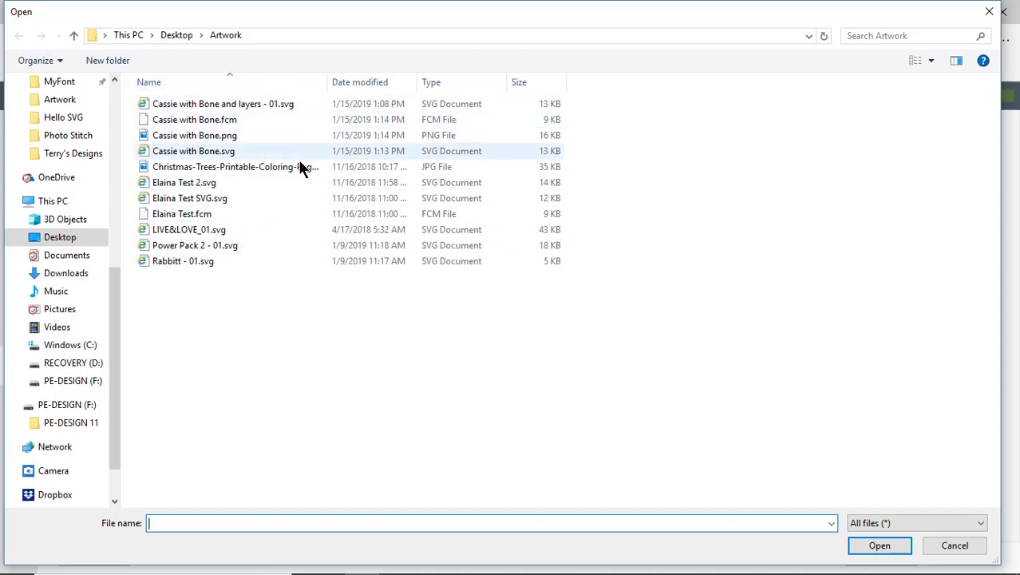
{"action": "left_click", "coordinate": [247, 155]}
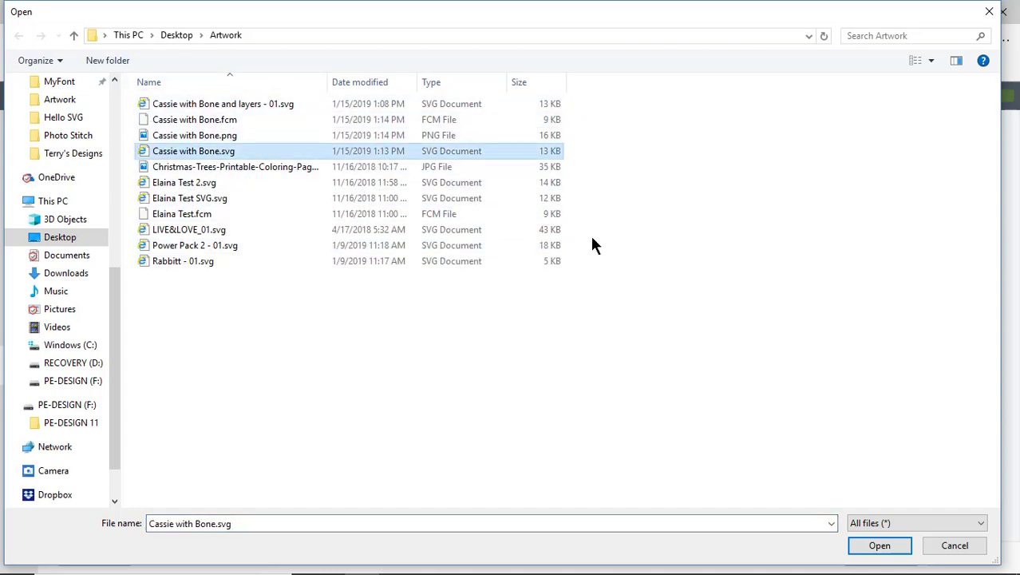
{"action": "left_click", "coordinate": [880, 547]}
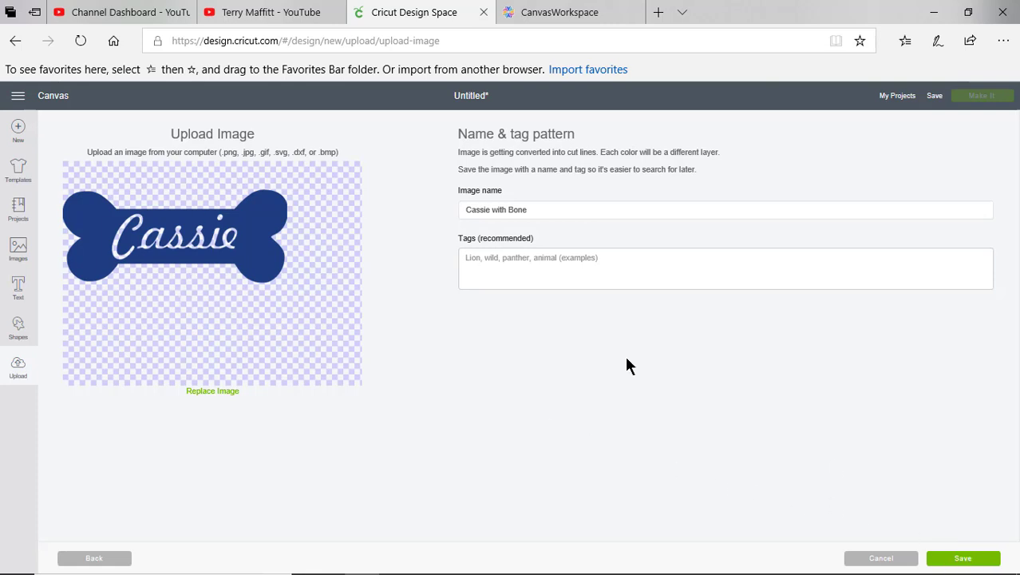
- Insert the uploaded Cassie with Bone image from Recently uploaded images onto the canvas
{"action": "left_click", "coordinate": [16, 42]}
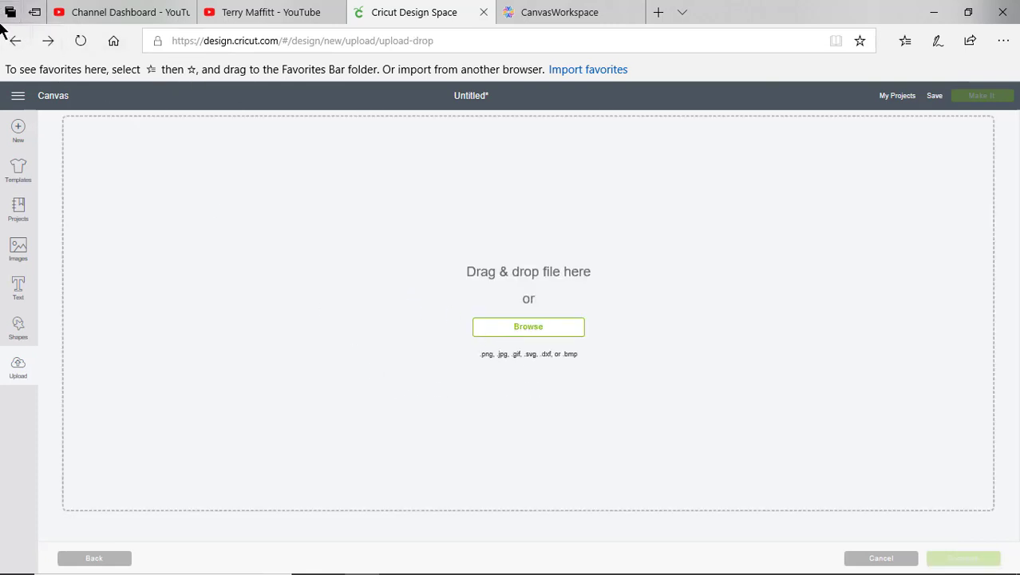
{"action": "left_click", "coordinate": [16, 41]}
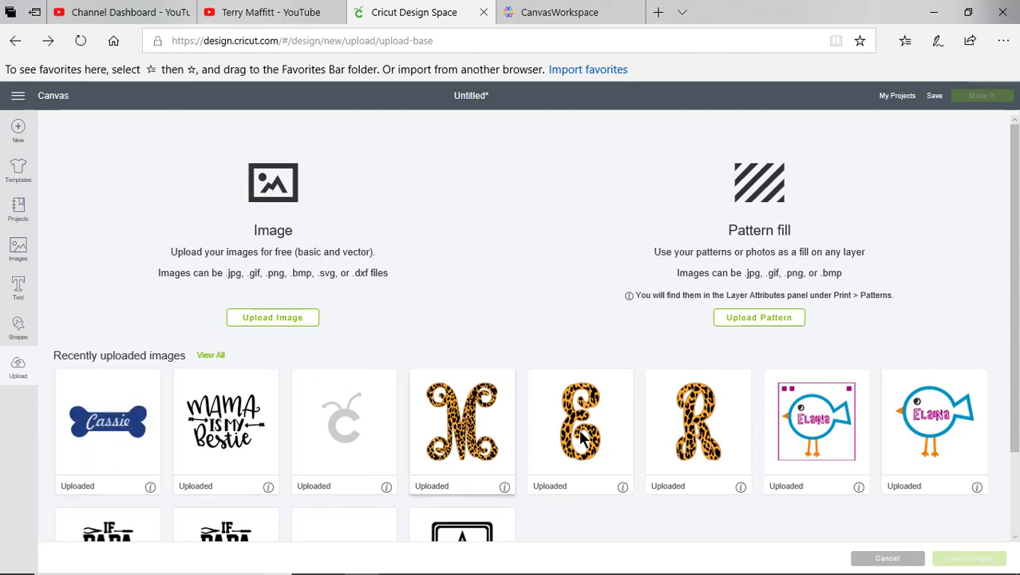
{"action": "left_click", "coordinate": [122, 447]}
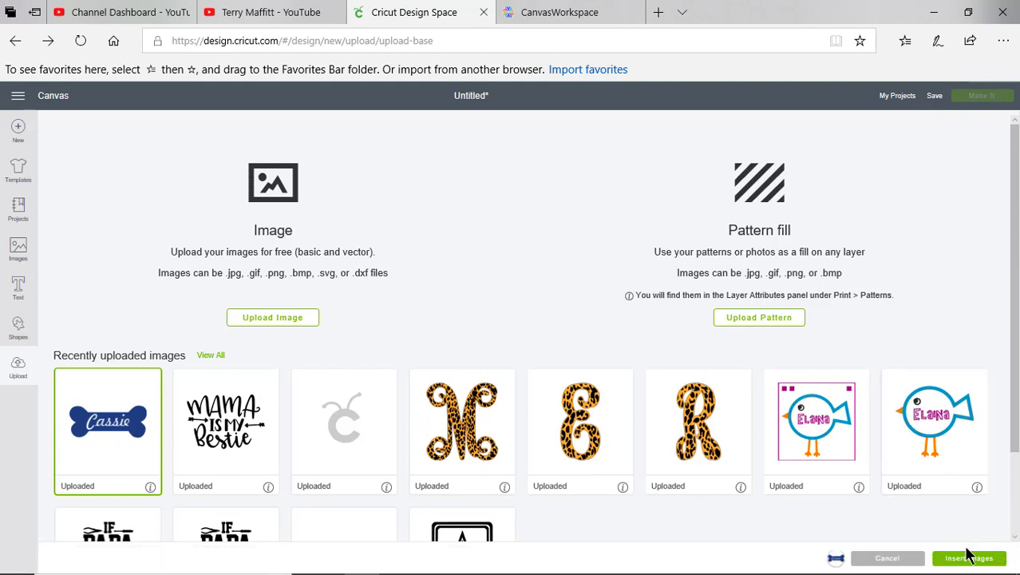
{"action": "left_click", "coordinate": [969, 557]}
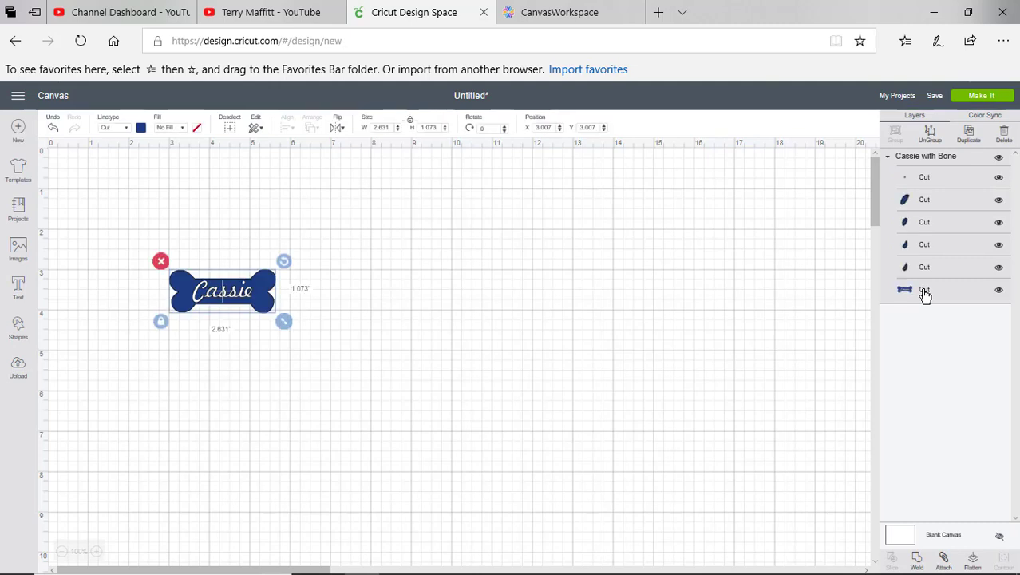
- Resize the bone to 6.575" by 2.681" and move it to X 1.326, Y 0.896
{"action": "left_click_drag", "start_coordinate": [84, 210], "coordinate": [408, 355]}
{"action": "left_click_drag", "start_coordinate": [285, 326], "coordinate": [351, 348]}
{"action": "left_click_drag", "start_coordinate": [413, 433], "coordinate": [435, 451]}
{"action": "left_click_drag", "start_coordinate": [269, 297], "coordinate": [221, 225]}
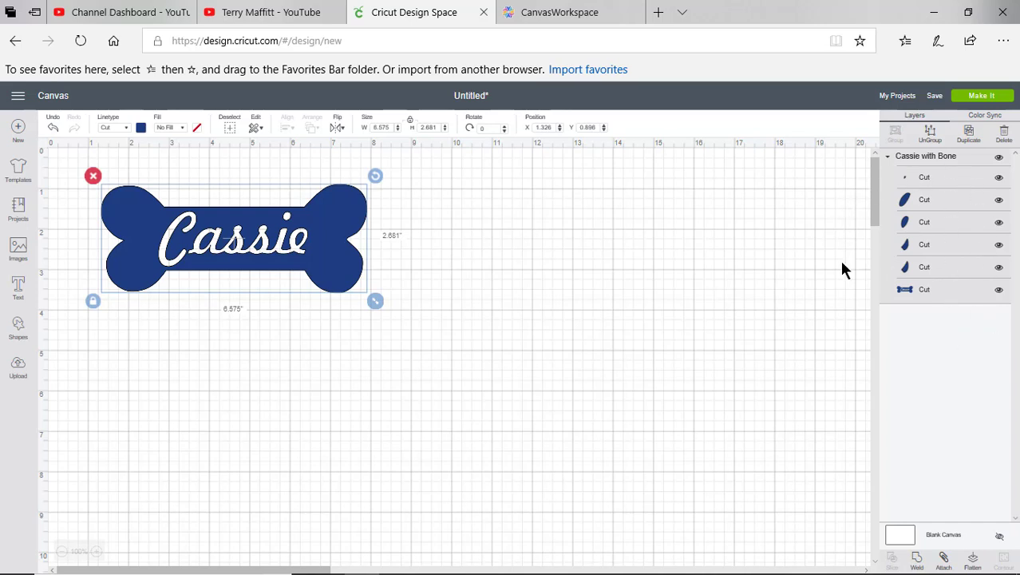
{"action": "left_click", "coordinate": [142, 129]}
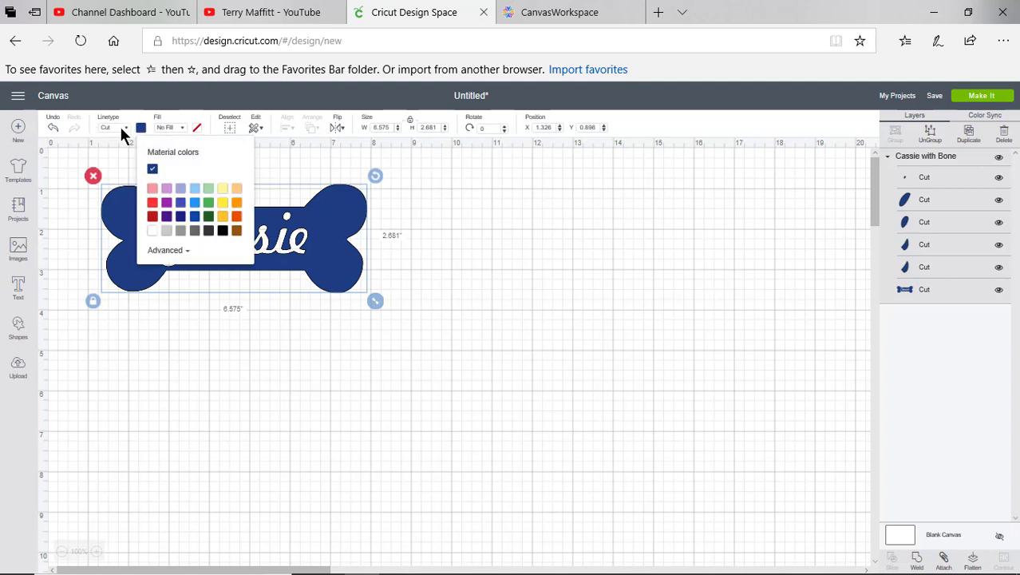
{"action": "left_click", "coordinate": [125, 128]}
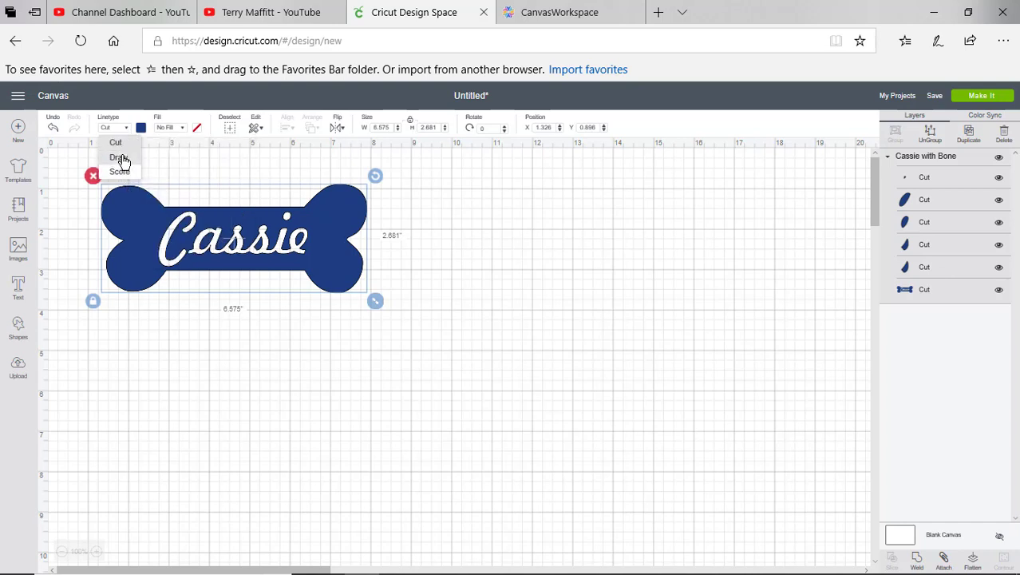
{"action": "left_click", "coordinate": [257, 147]}
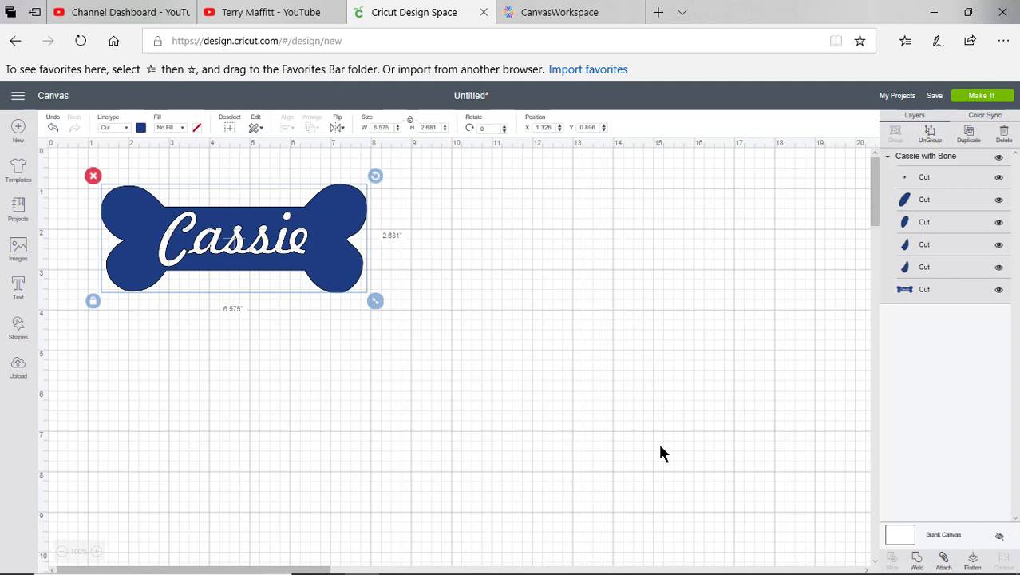
{"action": "mouse_move", "coordinate": [654, 570]}
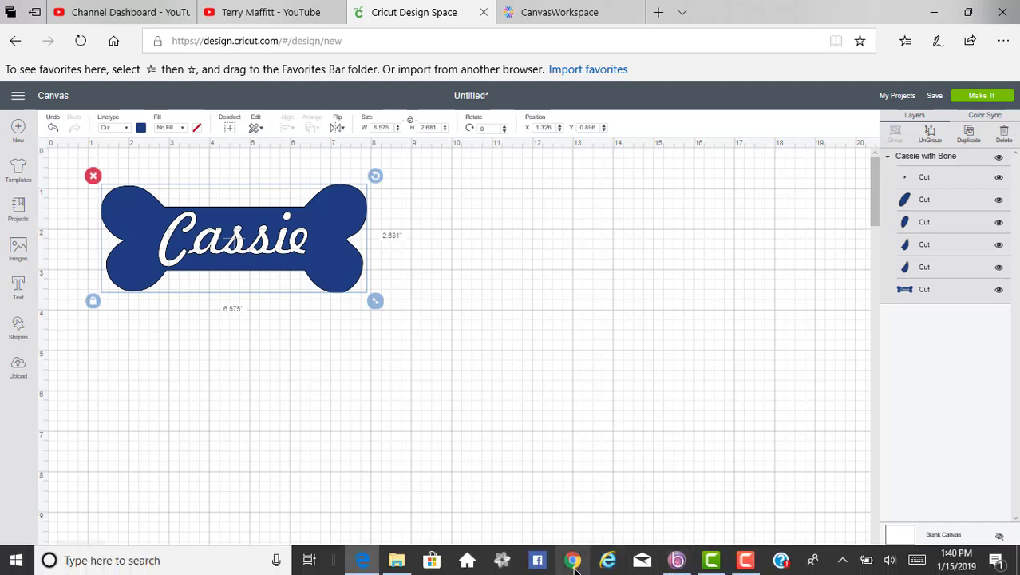